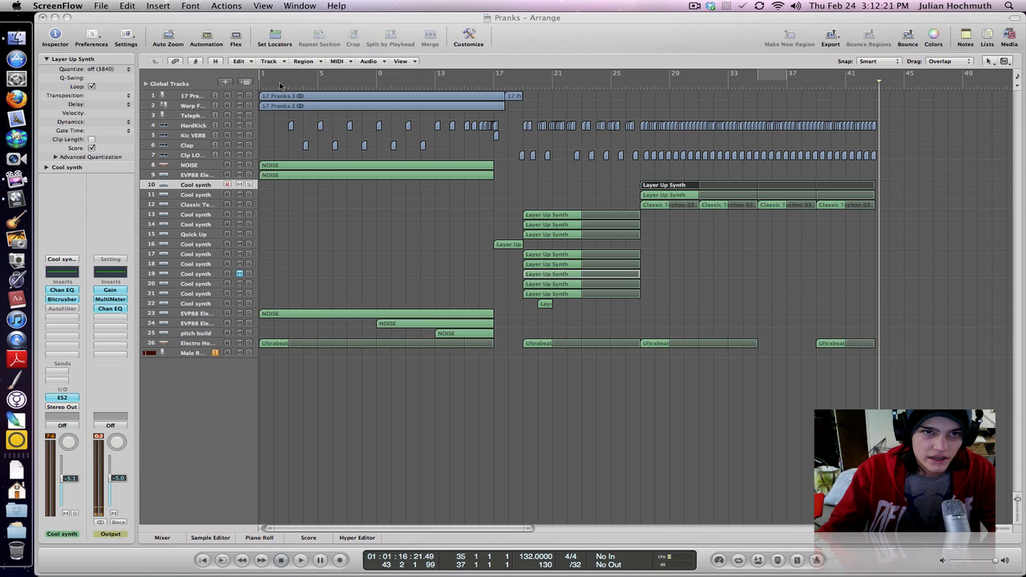
- Return to the song start and look over the arrangement's 17 Pranks, clap and Layer Up Synth regions by selecting them group by group
{"action": "left_click_drag", "start_coordinate": [280, 86], "coordinate": [260, 85]}
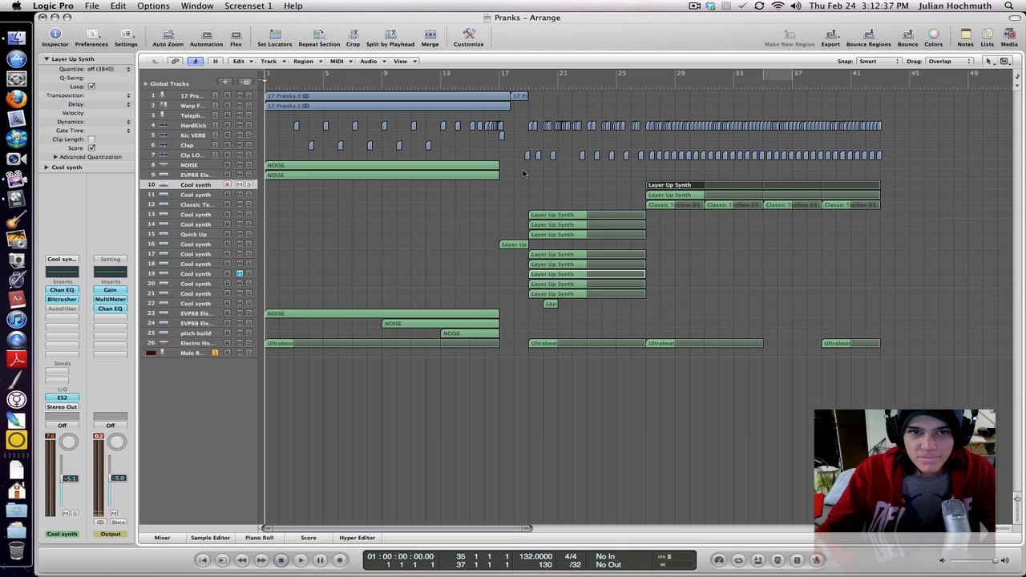
{"action": "left_click", "coordinate": [298, 99]}
{"action": "left_click", "coordinate": [298, 106]}
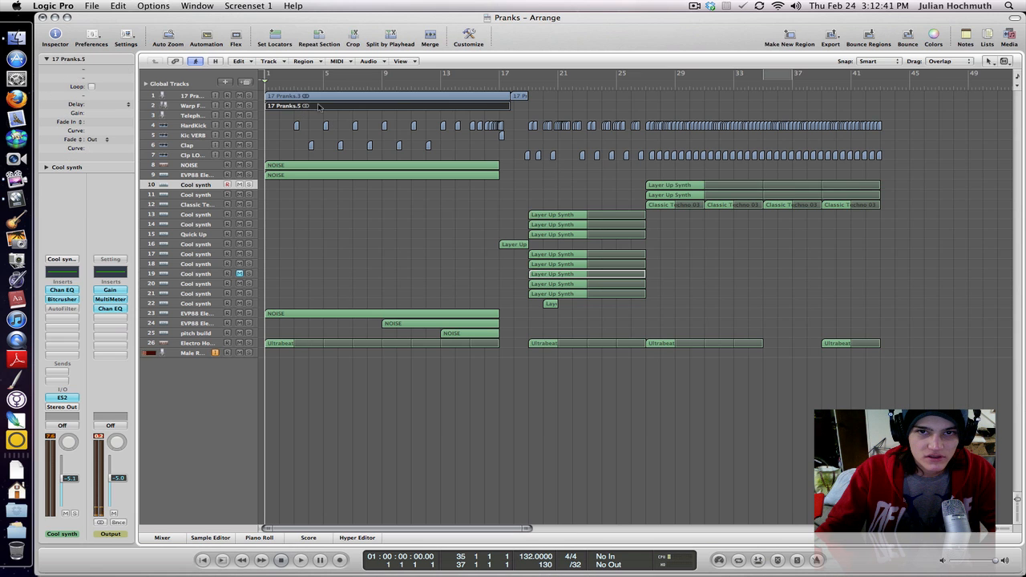
{"action": "left_click", "coordinate": [295, 76]}
{"action": "mouse_move", "coordinate": [292, 96]}
{"action": "left_mouse_down"}
{"action": "mouse_move", "coordinate": [294, 113]}
{"action": "mouse_move", "coordinate": [296, 100]}
{"action": "left_mouse_up"}
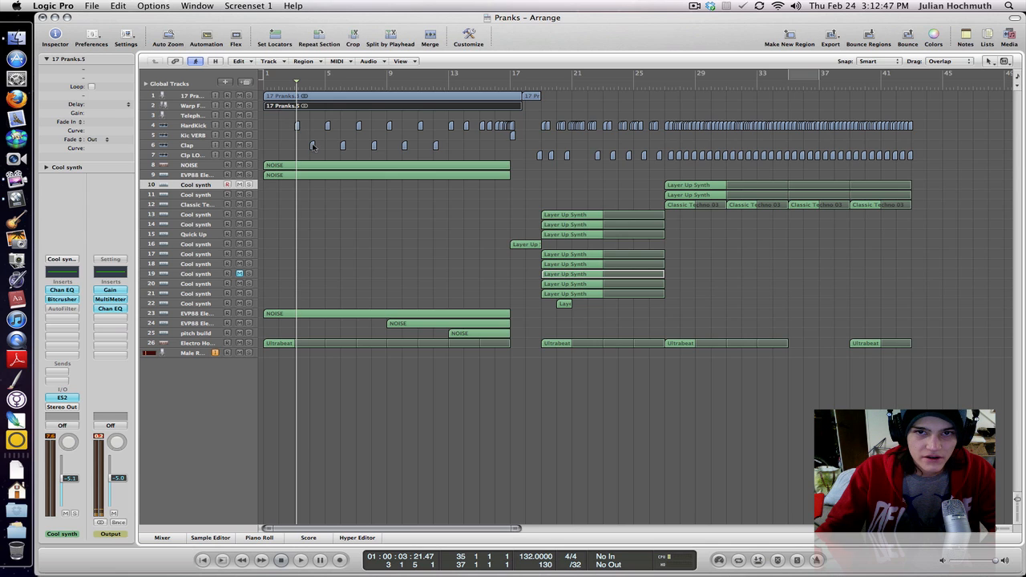
{"action": "left_click", "coordinate": [512, 137]}
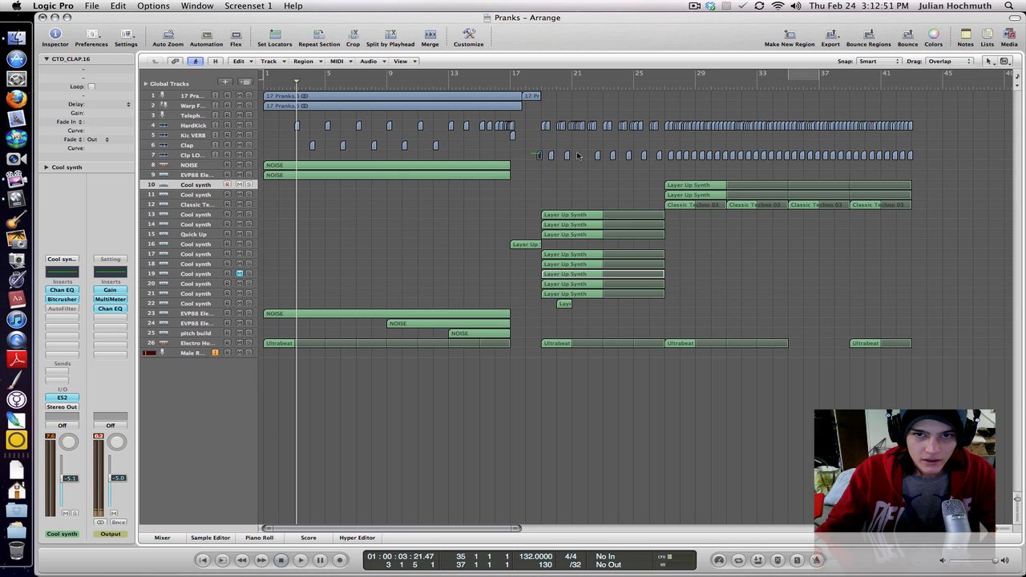
{"action": "left_click_drag", "start_coordinate": [577, 154], "coordinate": [682, 165]}
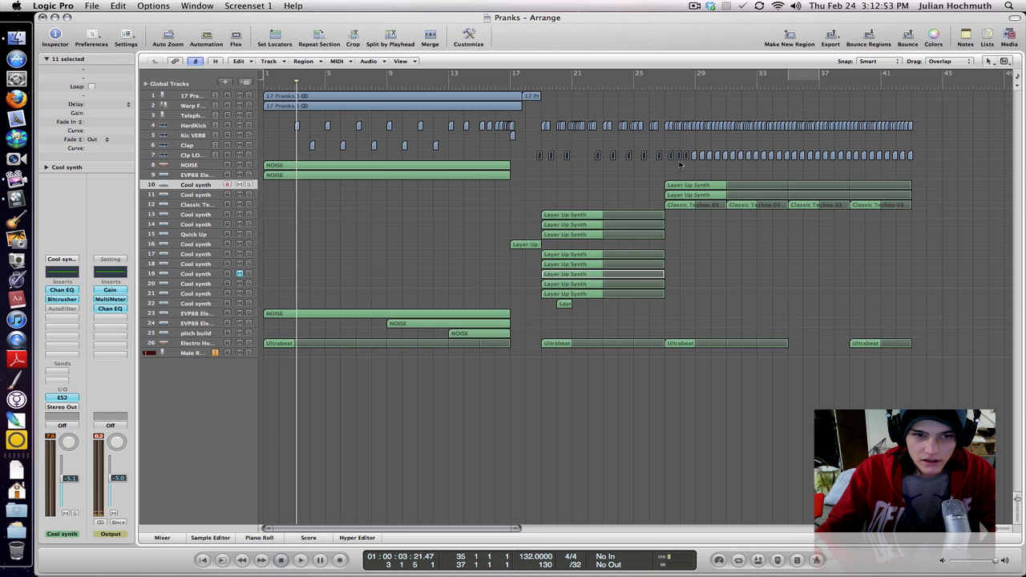
{"action": "left_click_drag", "start_coordinate": [502, 212], "coordinate": [640, 301]}
{"action": "left_click_drag", "start_coordinate": [650, 184], "coordinate": [689, 218]}
{"action": "left_click", "coordinate": [695, 257]}
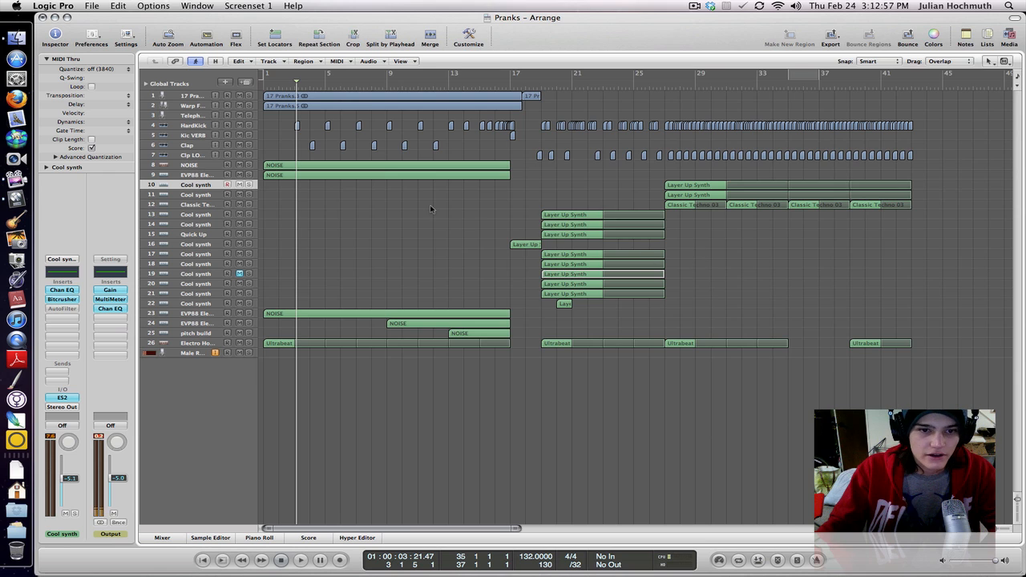
- Play the arrangement from the beginning and examine the pitch build track's AutoFilter settings and the track automation
{"action": "key", "text": "Return"}
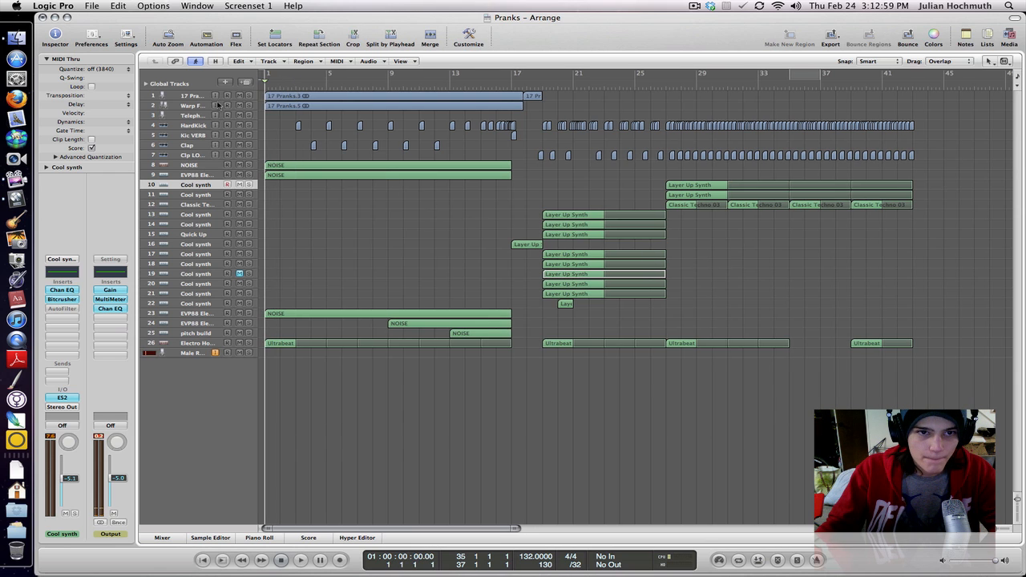
{"action": "key", "text": "space"}
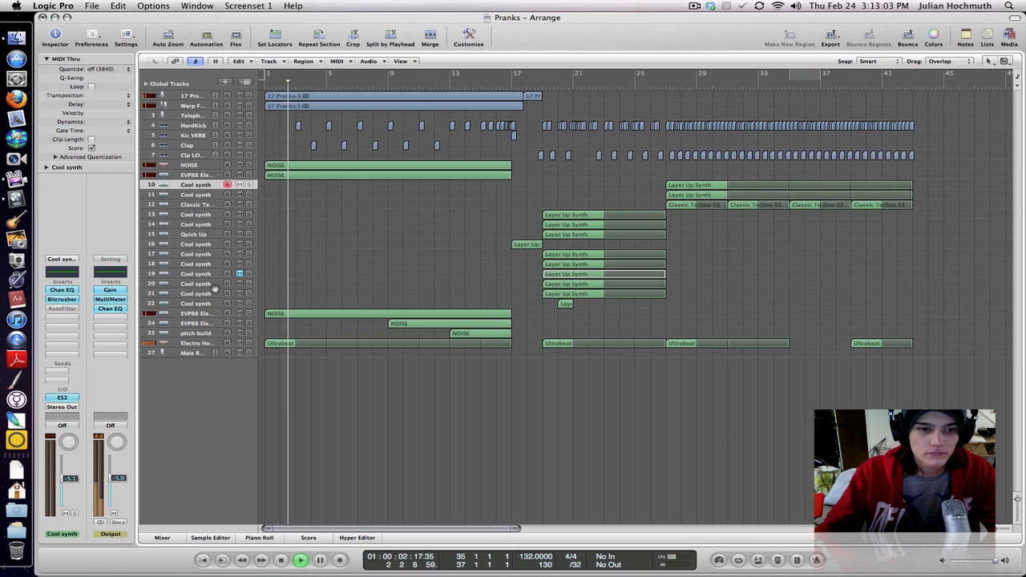
{"action": "left_click", "coordinate": [201, 334]}
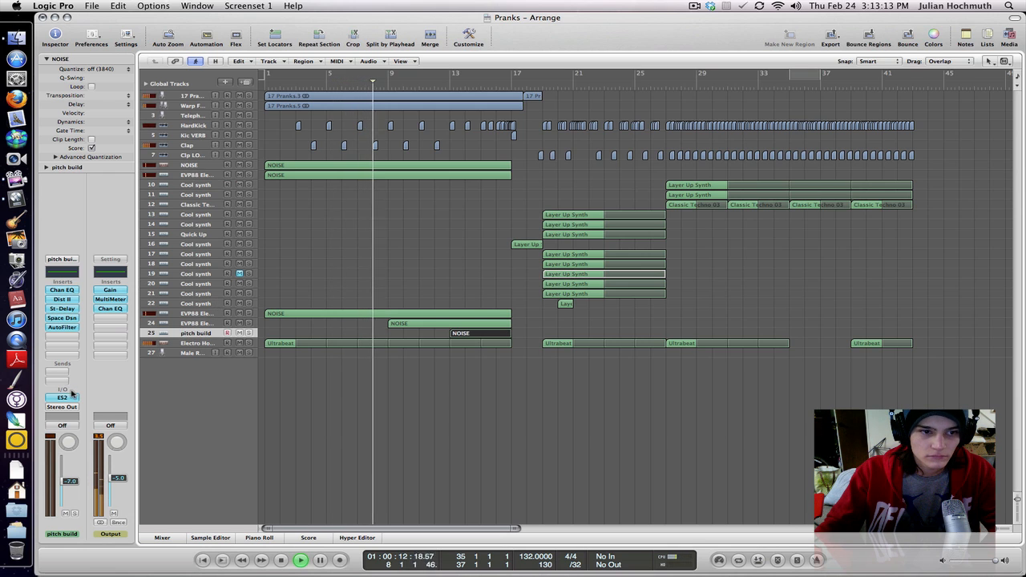
{"action": "left_click", "coordinate": [63, 327]}
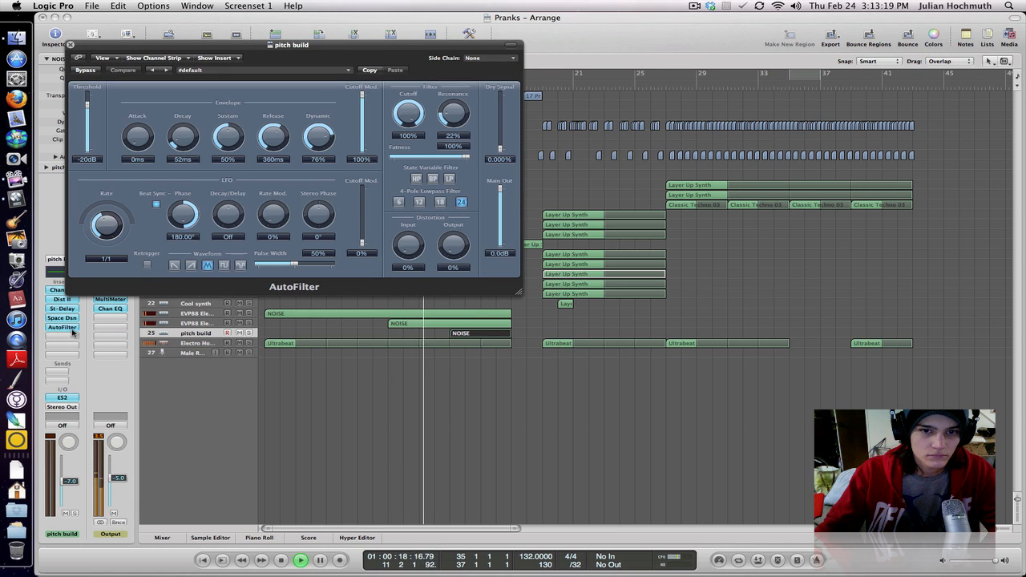
{"action": "left_click", "coordinate": [367, 425]}
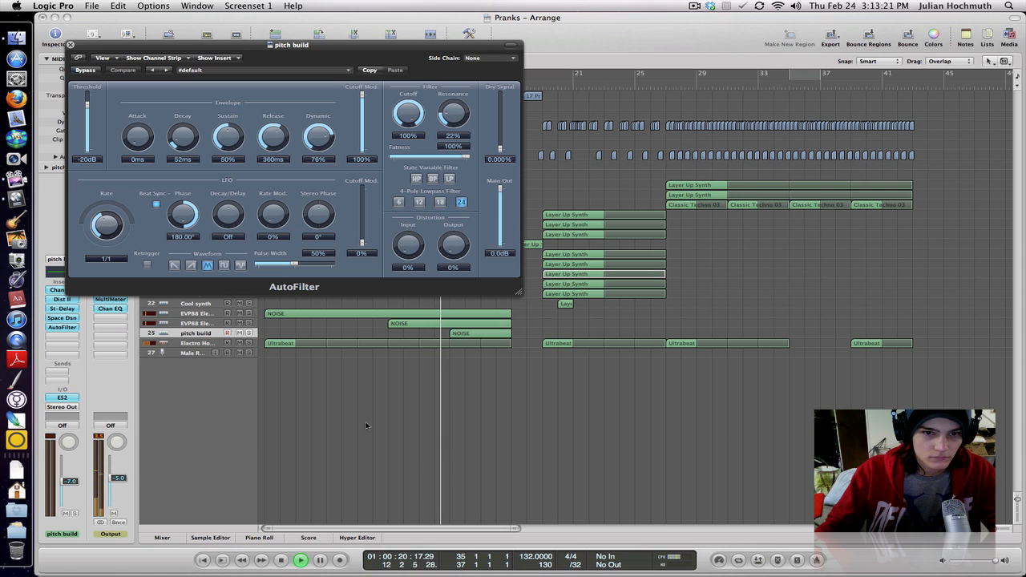
{"action": "key", "text": "a"}
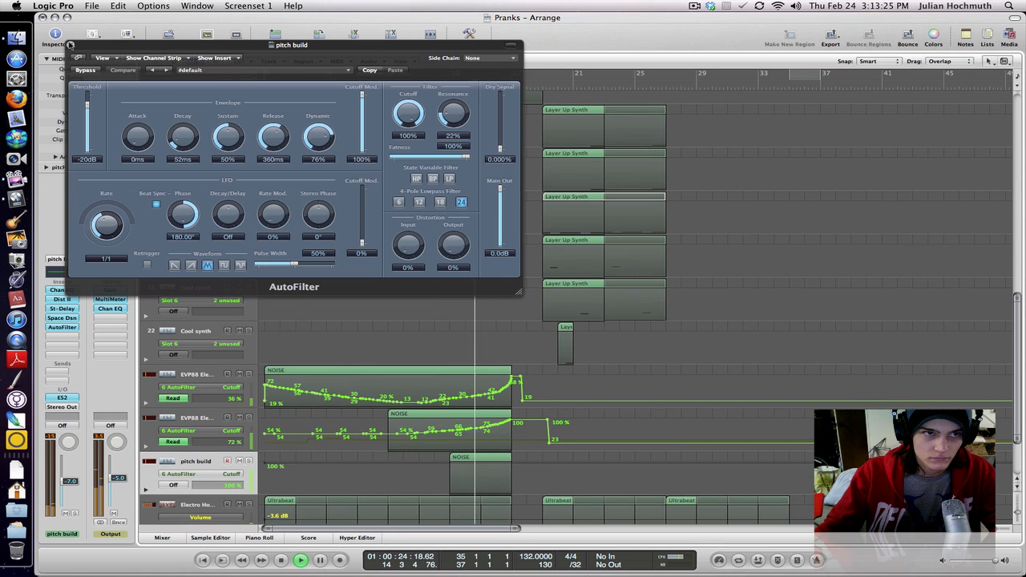
{"action": "left_click", "coordinate": [70, 45]}
{"action": "key", "text": "a"}
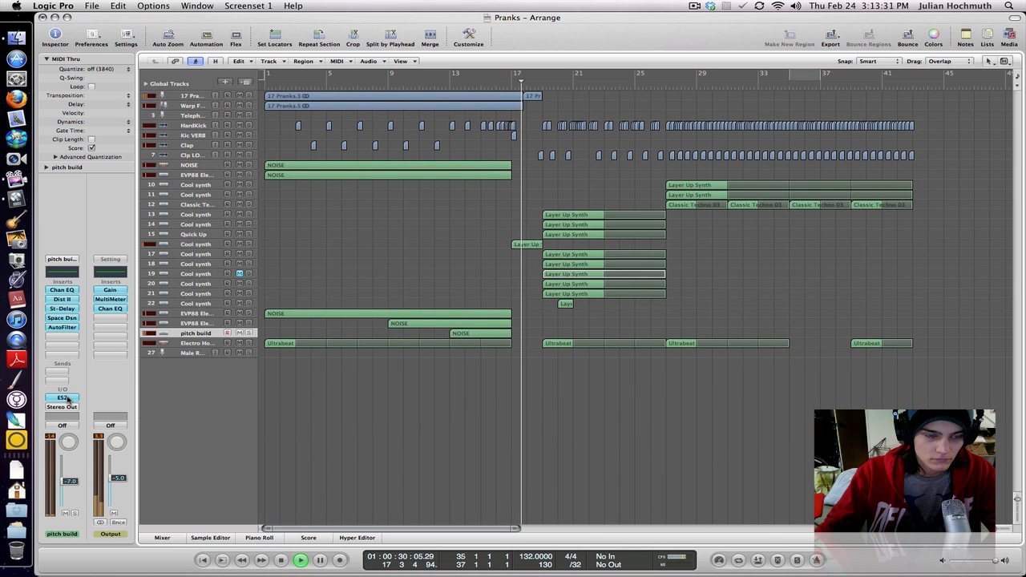
- Inspect the pitch build track's ES2 synth settings while the song plays
{"action": "left_click", "coordinate": [62, 397]}
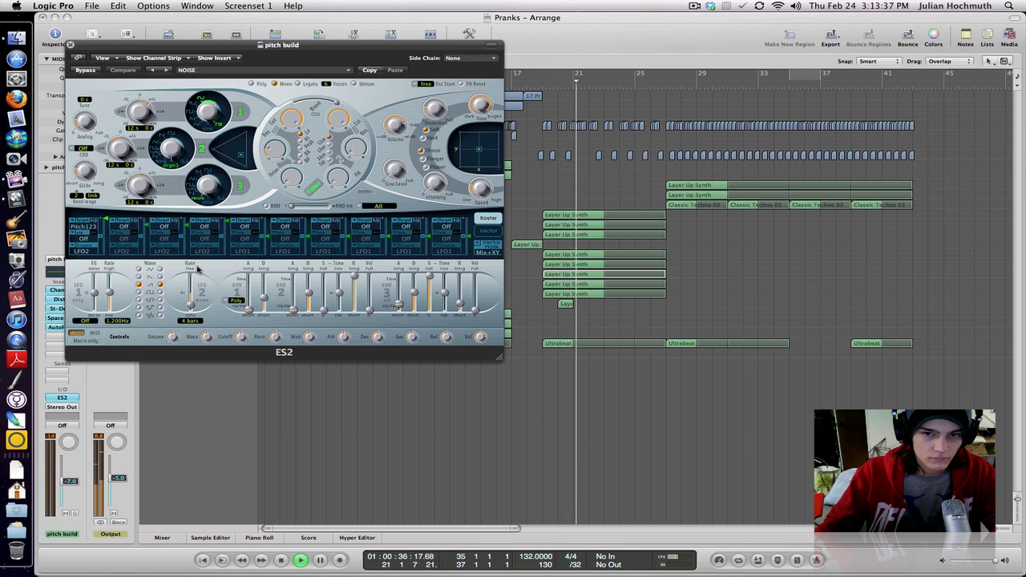
{"action": "left_click_drag", "start_coordinate": [271, 52], "coordinate": [322, 106]}
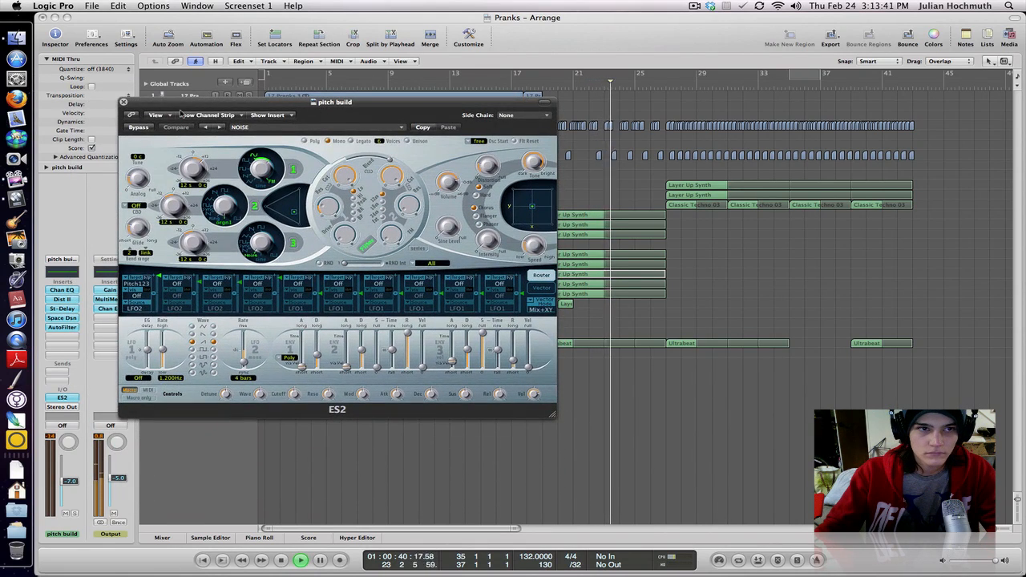
{"action": "left_click", "coordinate": [123, 102]}
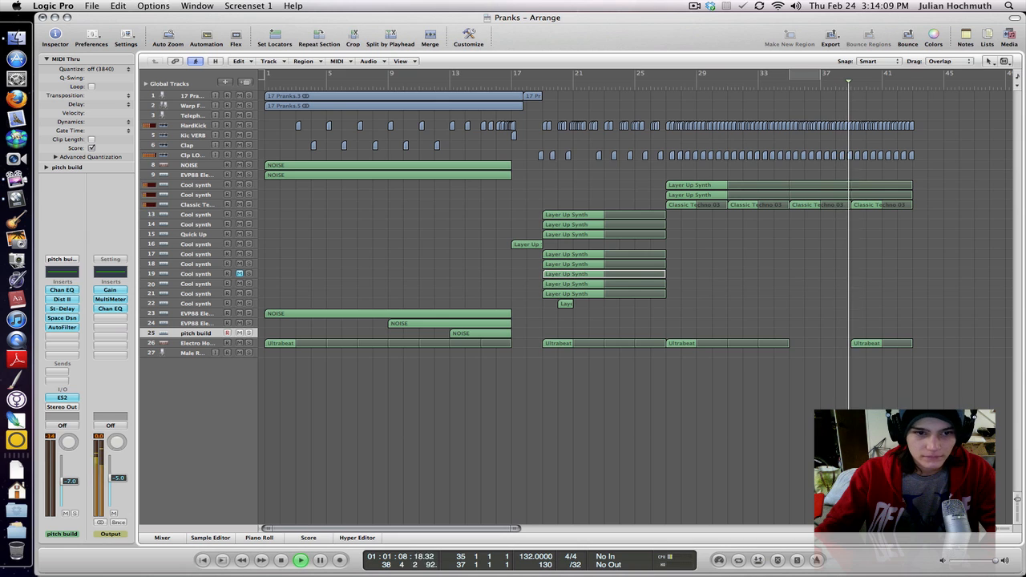
- Select the pitch build track, stop playback and replay the build-up from about bar 12
{"action": "left_click", "coordinate": [207, 333]}
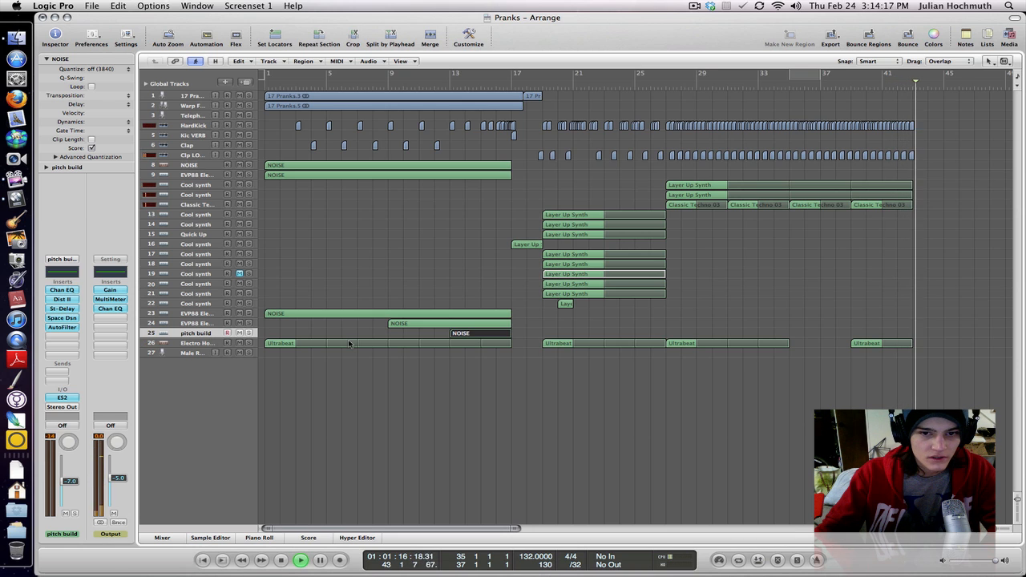
{"action": "key", "text": "space"}
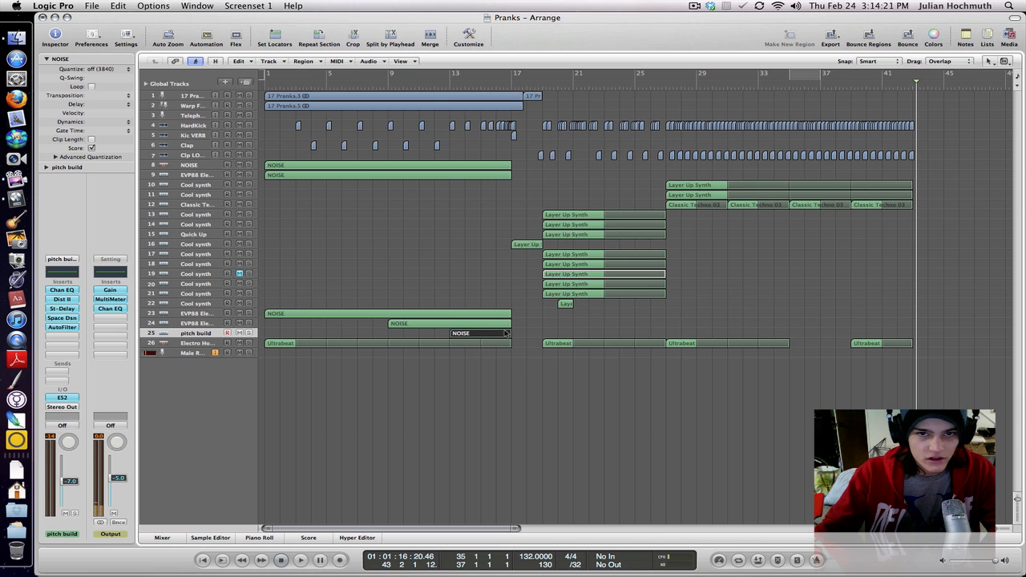
{"action": "left_click", "coordinate": [440, 86]}
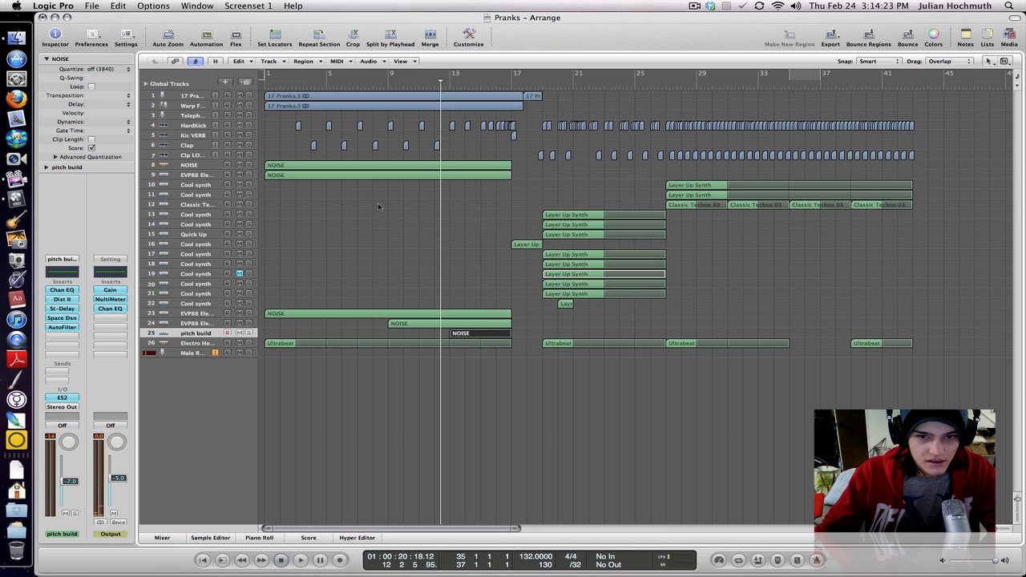
{"action": "key", "text": "space"}
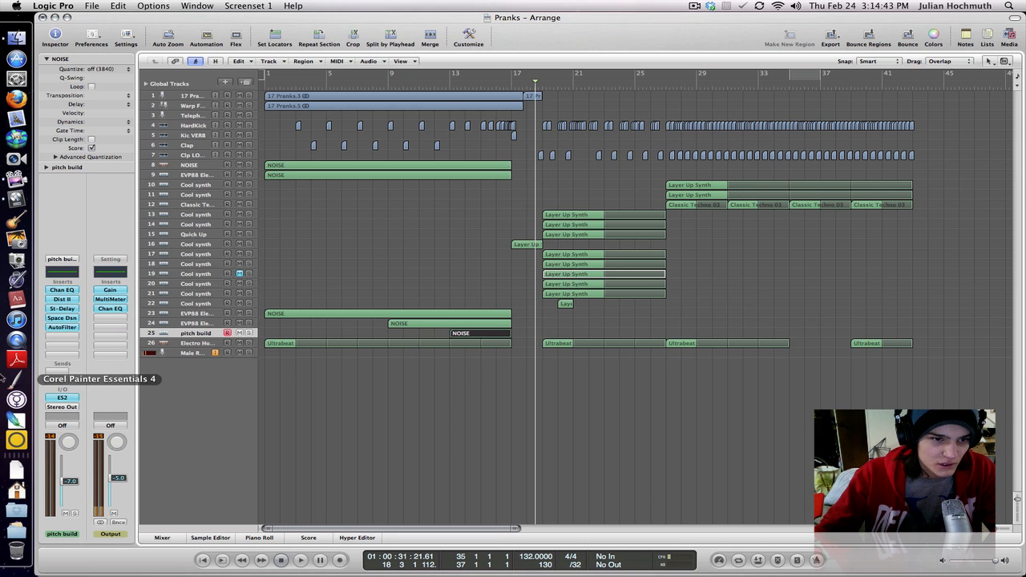
- View the pitch build track's ES2, duplicate the track with its settings and select the duplicate
{"action": "left_click", "coordinate": [59, 398]}
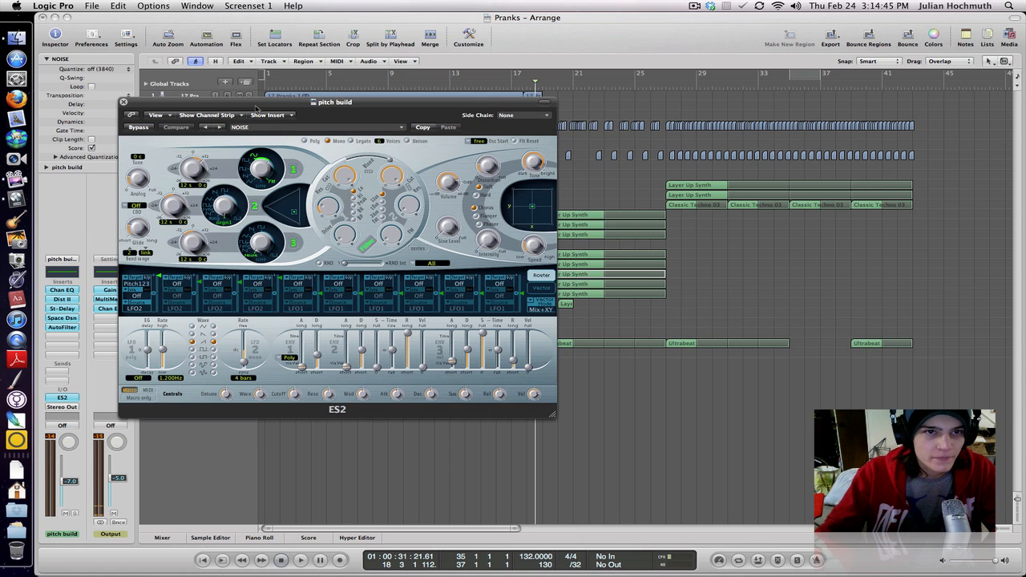
{"action": "left_click_drag", "start_coordinate": [272, 105], "coordinate": [699, 146]}
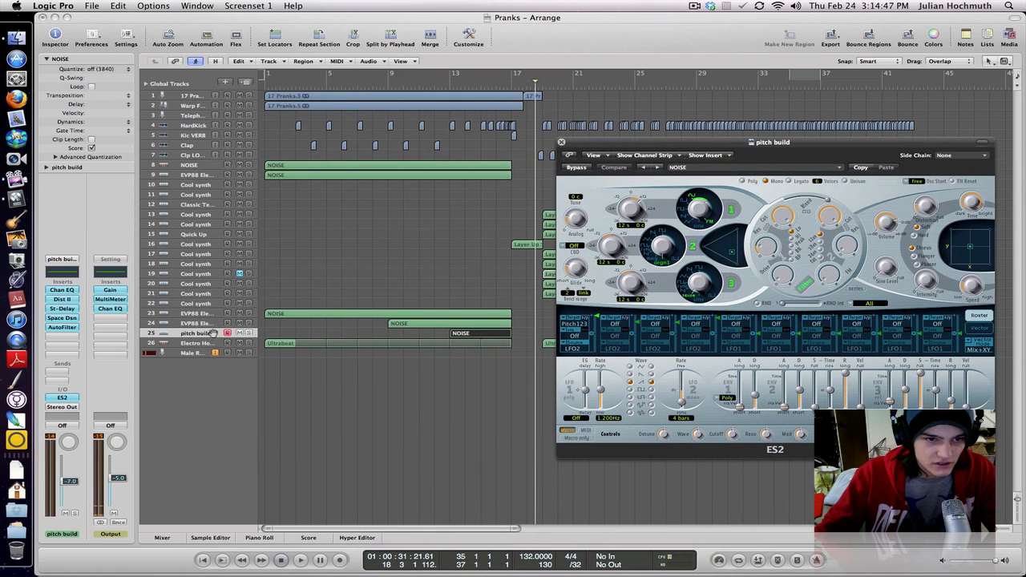
{"action": "left_click", "coordinate": [204, 332]}
{"action": "key", "text": "super+d"}
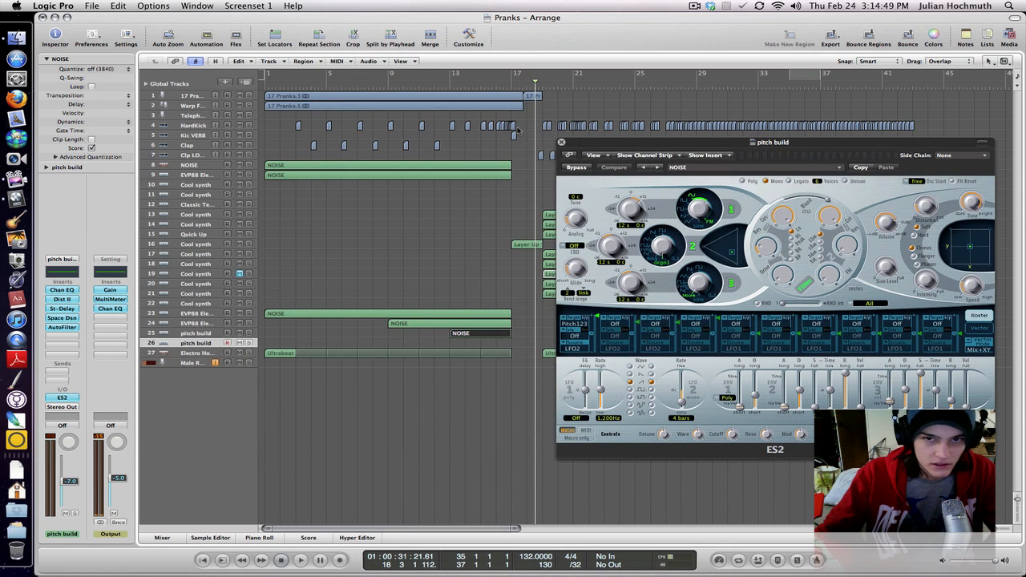
{"action": "left_click", "coordinate": [561, 142]}
{"action": "left_click", "coordinate": [204, 333]}
{"action": "left_click", "coordinate": [198, 346]}
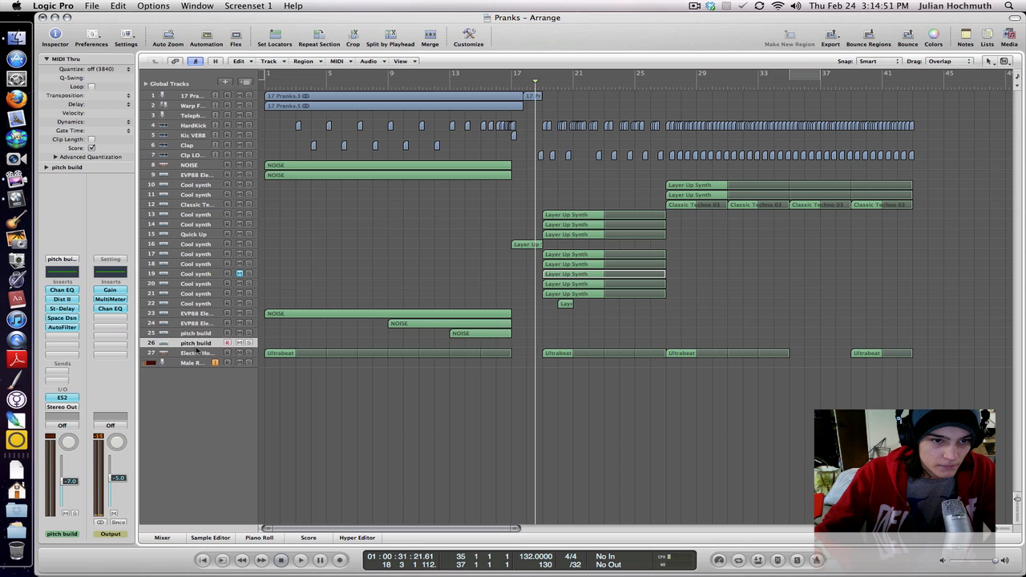
- Open the ES2 of the duplicate pitch build track and move the NOISE region at bar 13 onto that track
{"action": "left_click", "coordinate": [65, 399]}
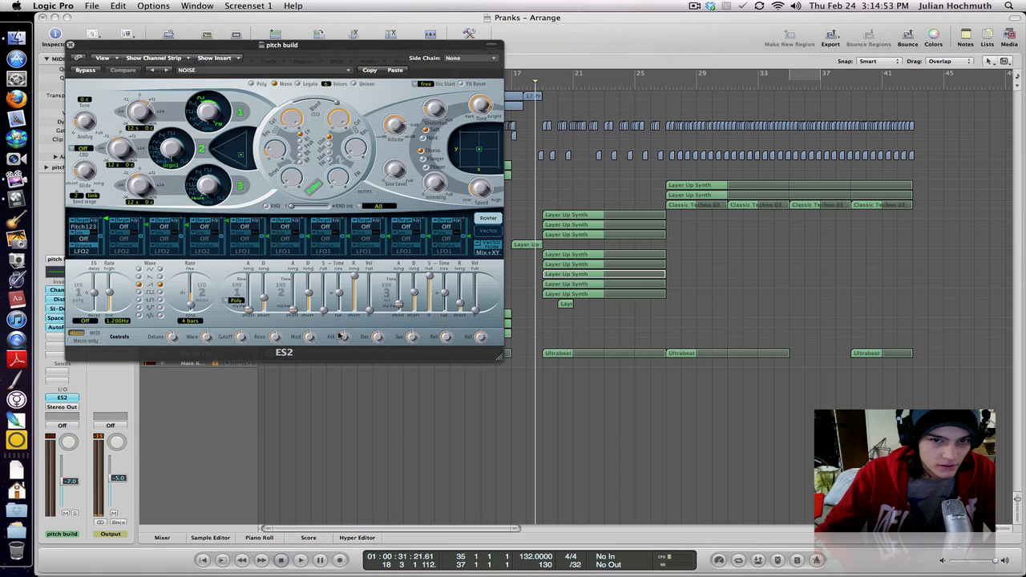
{"action": "left_click", "coordinate": [508, 335]}
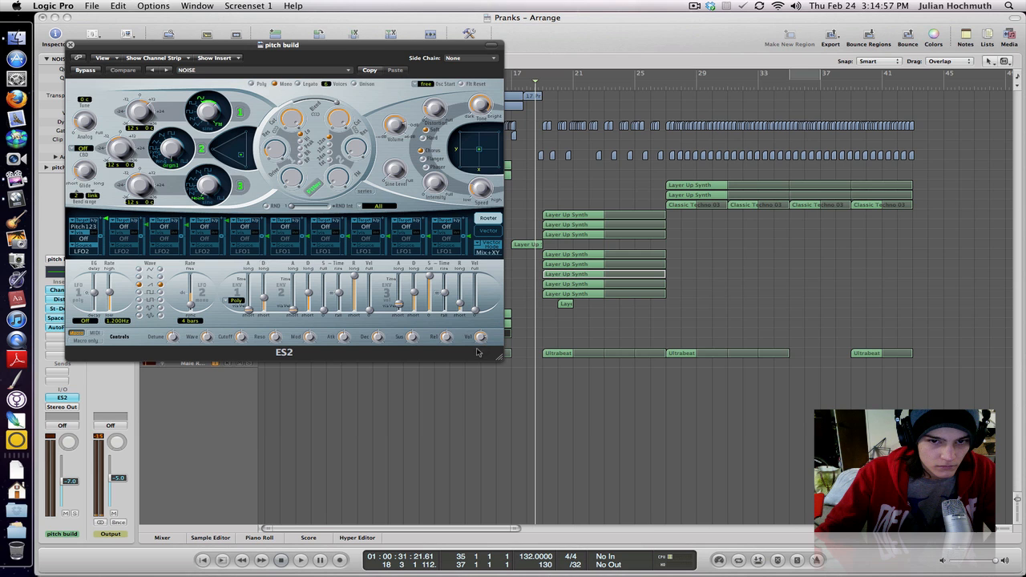
{"action": "left_click_drag", "start_coordinate": [407, 46], "coordinate": [853, 93]}
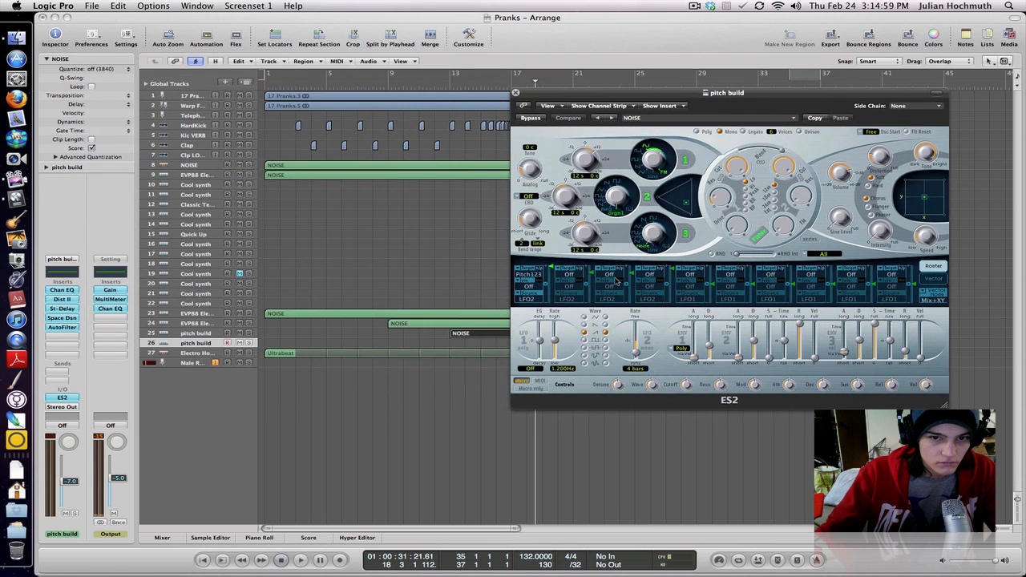
{"action": "left_click_drag", "start_coordinate": [481, 342], "coordinate": [482, 344]}
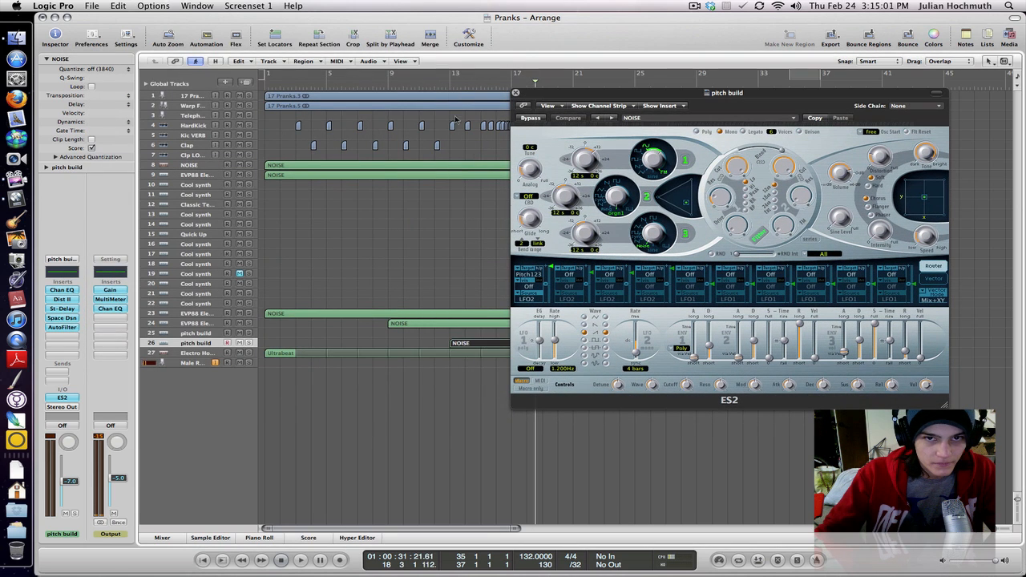
- Set the playhead to about bar 13 and show the on-screen musical typing keyboard beside the ES2 window
{"action": "left_click", "coordinate": [450, 87]}
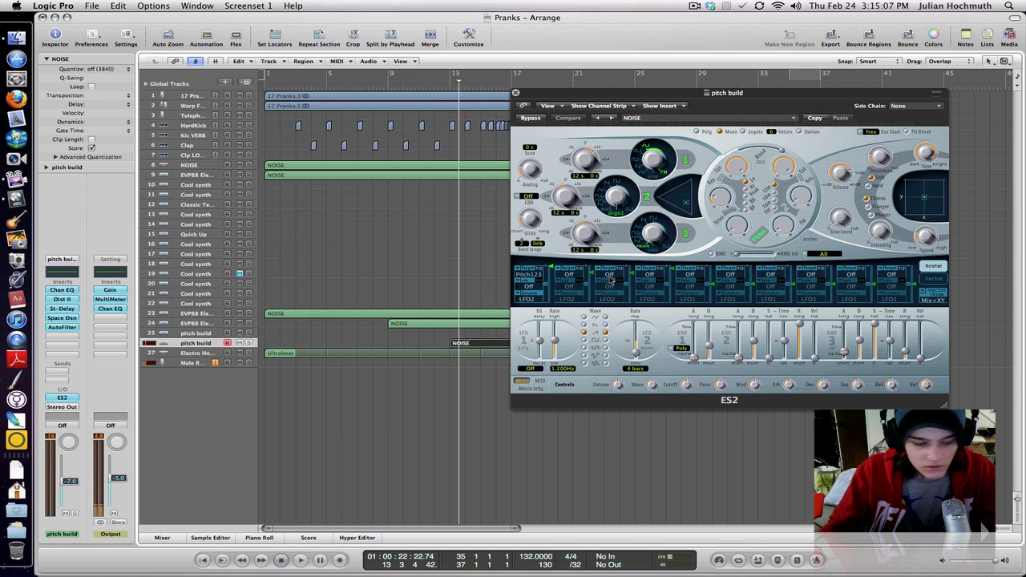
{"action": "key", "text": "Caps_Lock"}
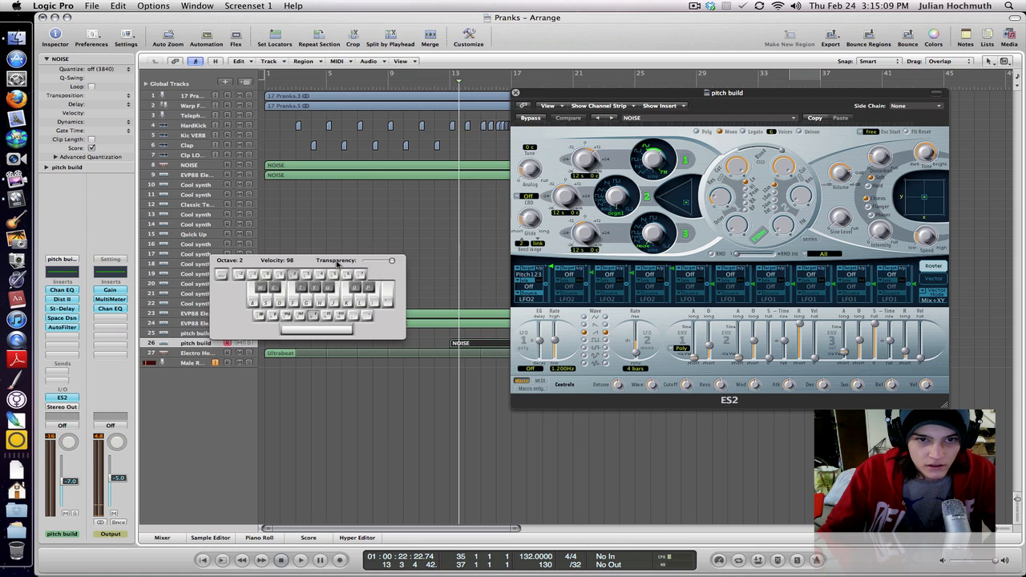
{"action": "left_click_drag", "start_coordinate": [337, 263], "coordinate": [370, 187]}
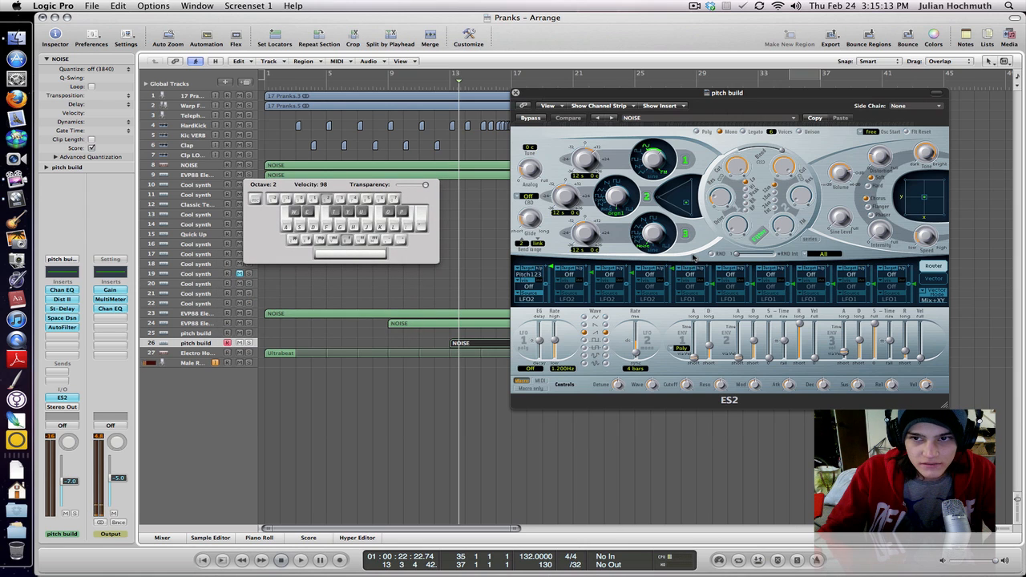
- In ES2, show the first oscillator and choose Pitch123 as the target of the first modulation router slot
{"action": "left_click", "coordinate": [651, 163]}
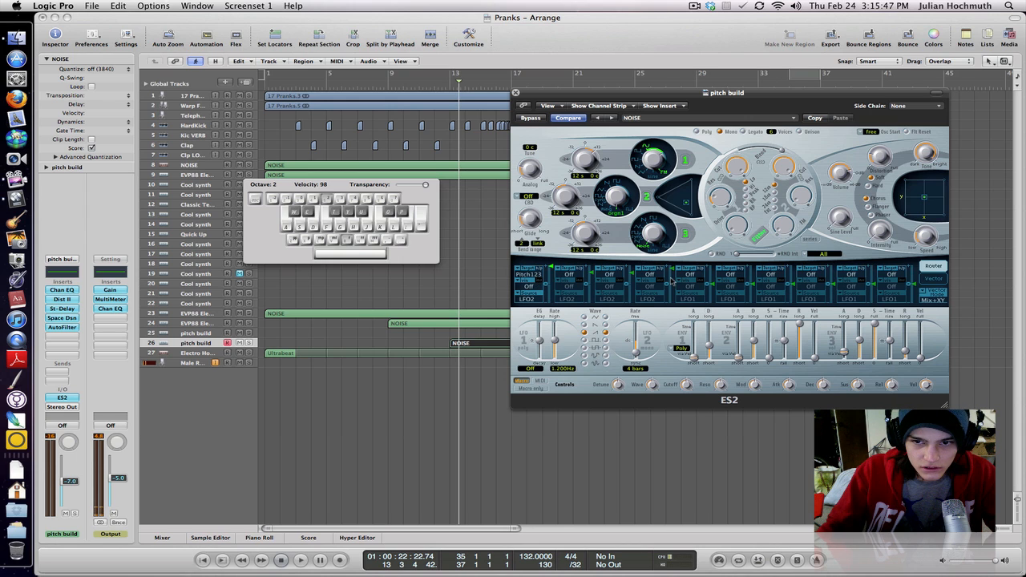
{"action": "left_click", "coordinate": [535, 278]}
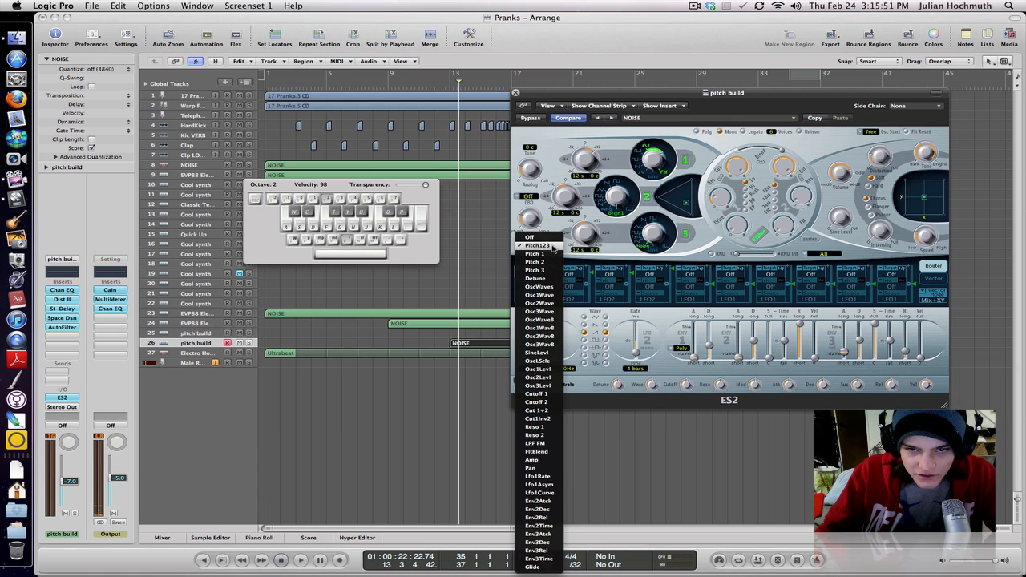
{"action": "left_click", "coordinate": [551, 246]}
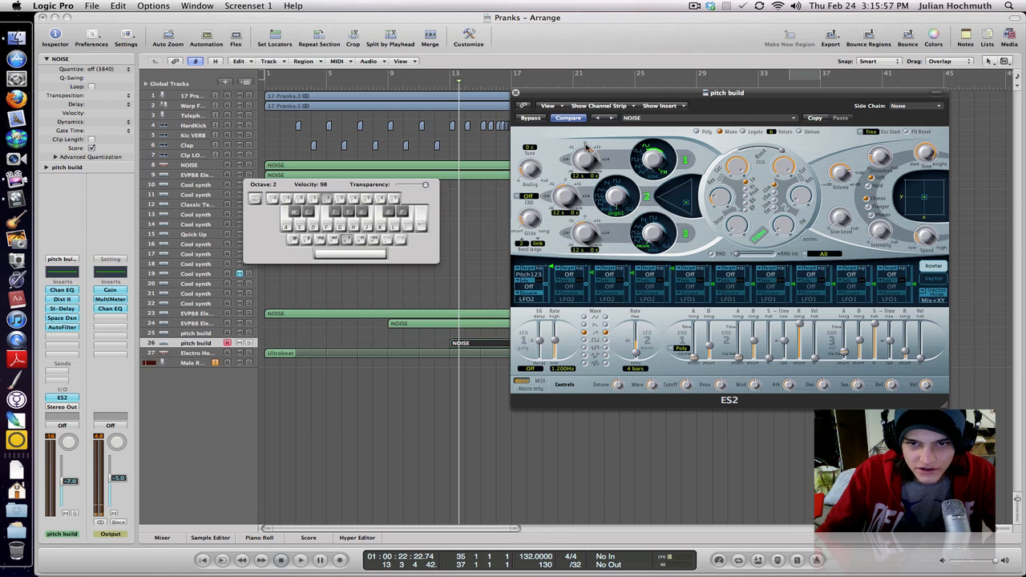
{"action": "mouse_move", "coordinate": [551, 267]}
{"action": "left_mouse_down"}
{"action": "mouse_move", "coordinate": [553, 282]}
{"action": "mouse_move", "coordinate": [552, 265]}
{"action": "left_mouse_up"}
- Choose LFO2 as the first router slot's source, keep the LFO 2 rate at 4 bars and sound a test note
{"action": "left_click", "coordinate": [533, 302]}
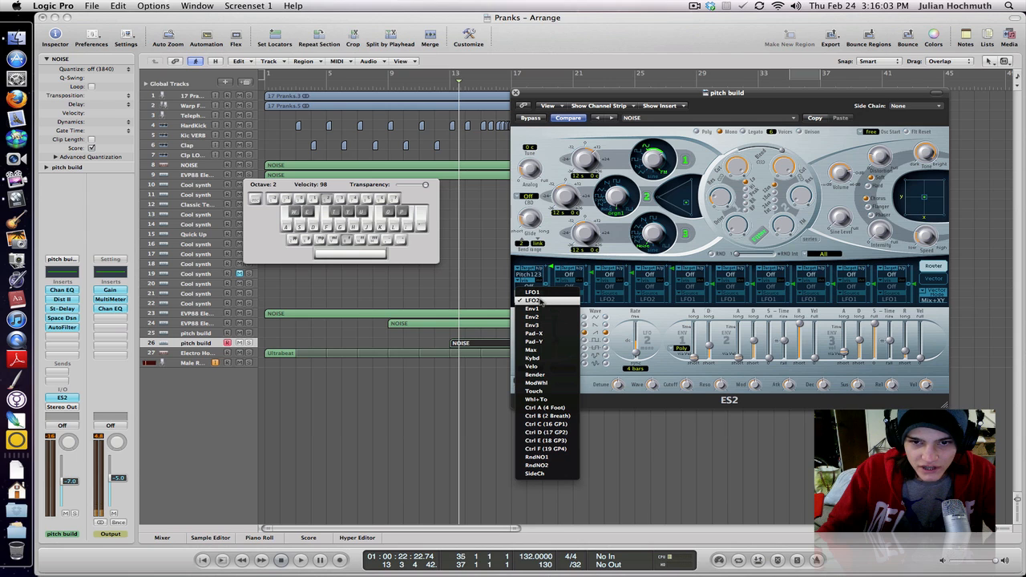
{"action": "left_click", "coordinate": [541, 301]}
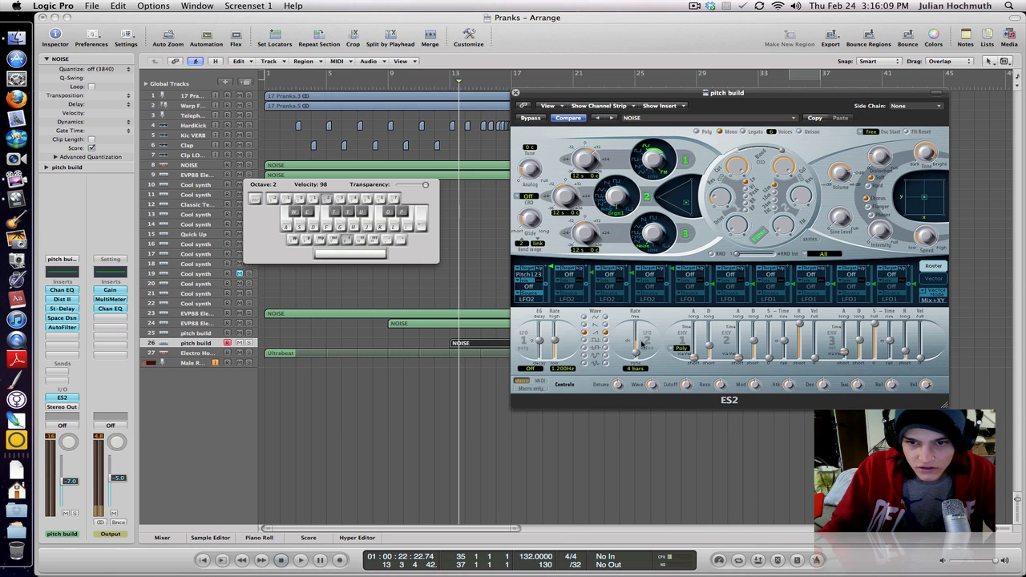
{"action": "left_click_drag", "start_coordinate": [638, 355], "coordinate": [637, 354]}
{"action": "key", "text": "a"}
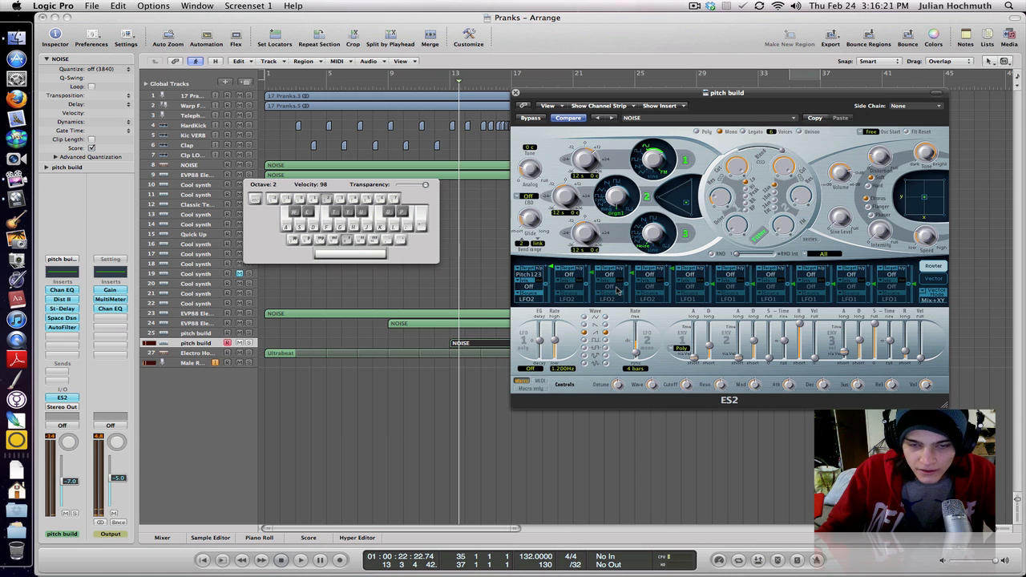
- Clear the windows off the arrangement, solo the track with the Layer Up Synth region at bar 17 and play it from there
{"action": "left_click_drag", "start_coordinate": [553, 98], "coordinate": [675, 105]}
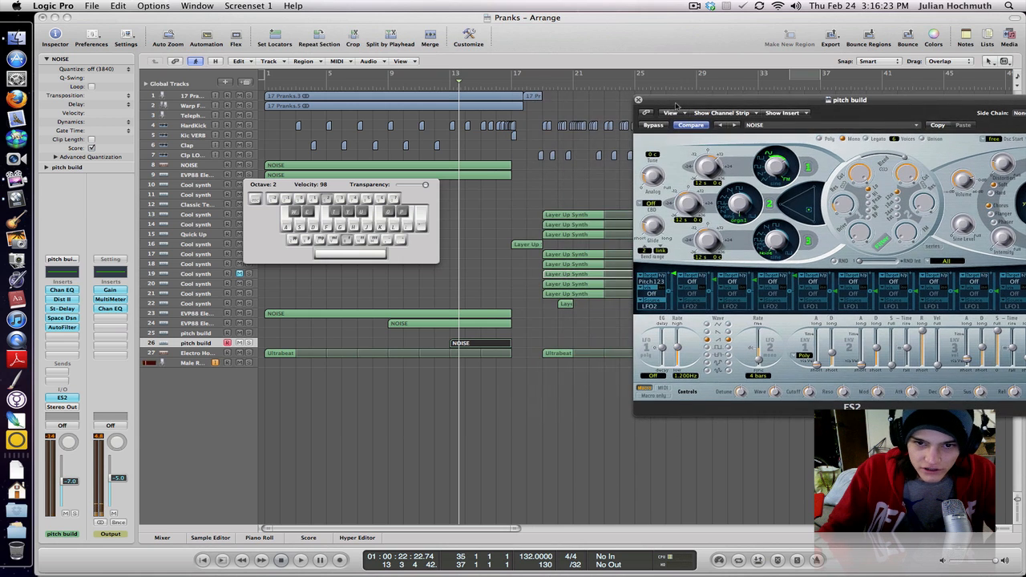
{"action": "left_click", "coordinate": [523, 244]}
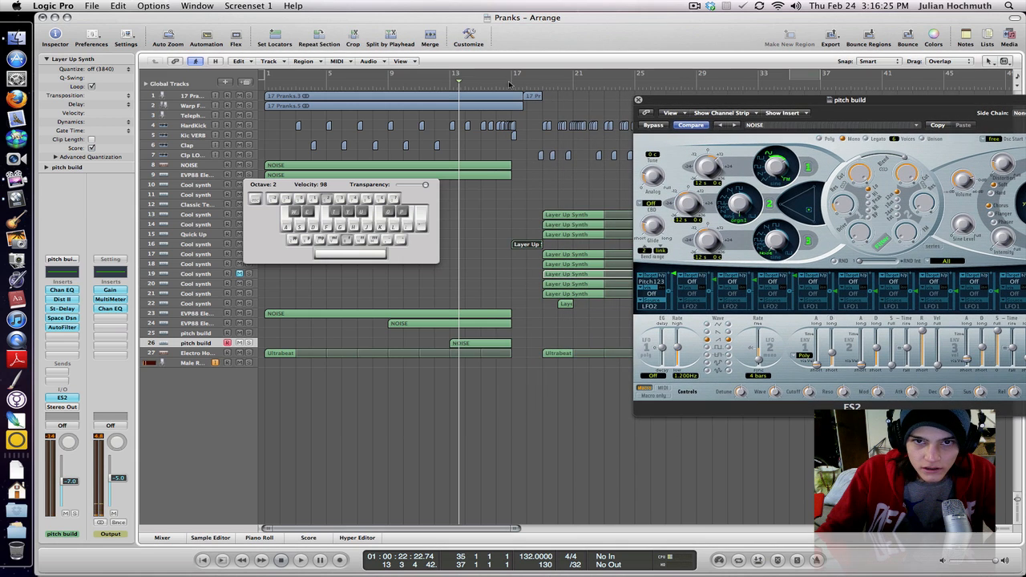
{"action": "left_click", "coordinate": [509, 84]}
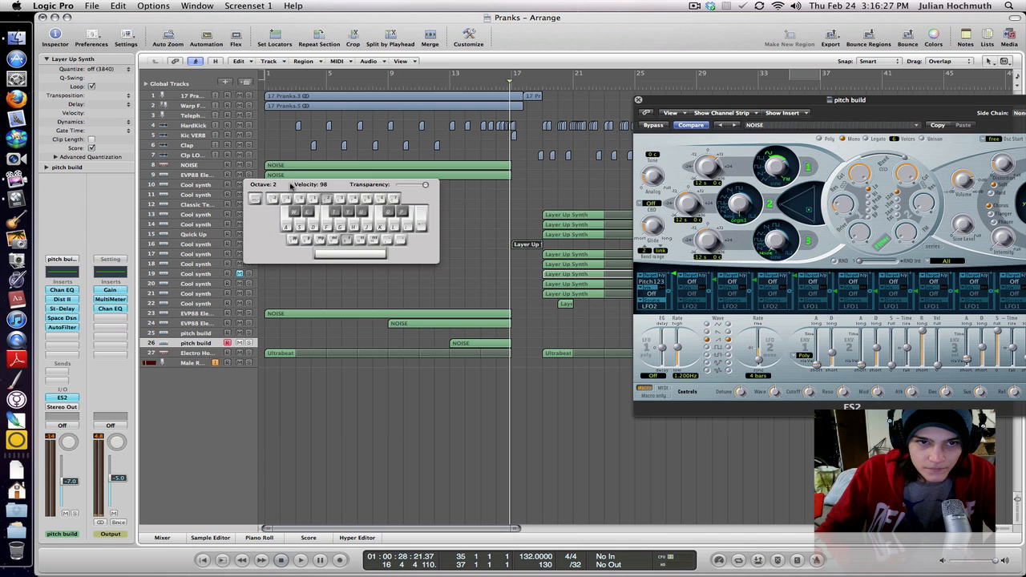
{"action": "left_click_drag", "start_coordinate": [290, 186], "coordinate": [361, 208]}
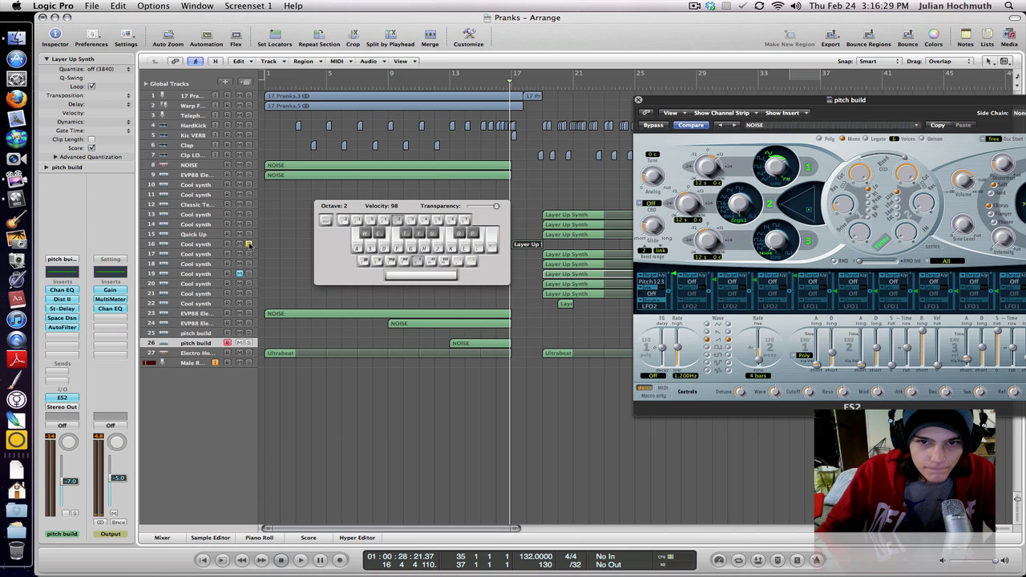
{"action": "key", "text": "space"}
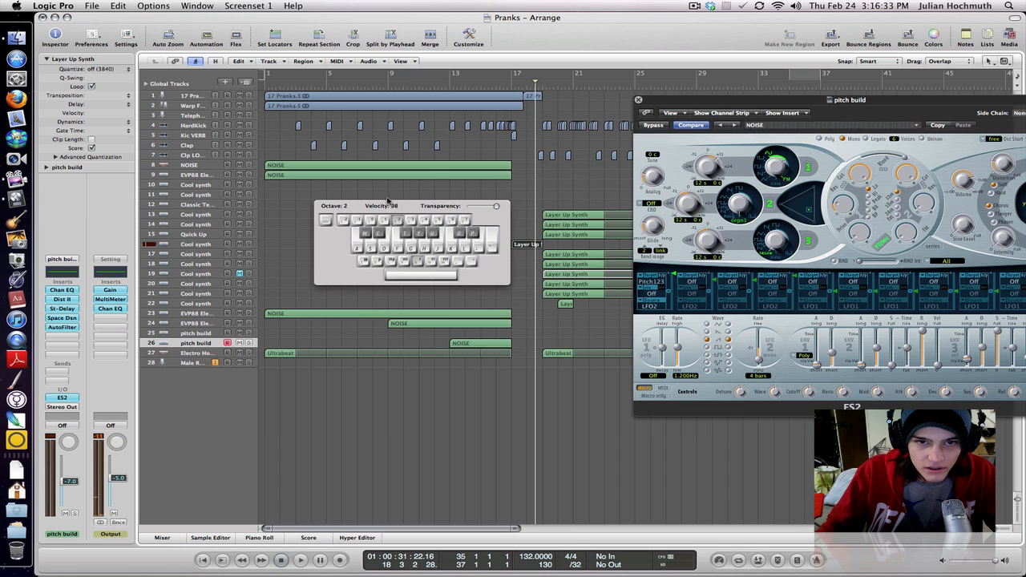
- Bring the ES2 window back, try an LFO 2 rate of 1/16d and return it to 4 bars
{"action": "left_click_drag", "start_coordinate": [388, 202], "coordinate": [273, 170]}
{"action": "left_click_drag", "start_coordinate": [741, 100], "coordinate": [563, 79]}
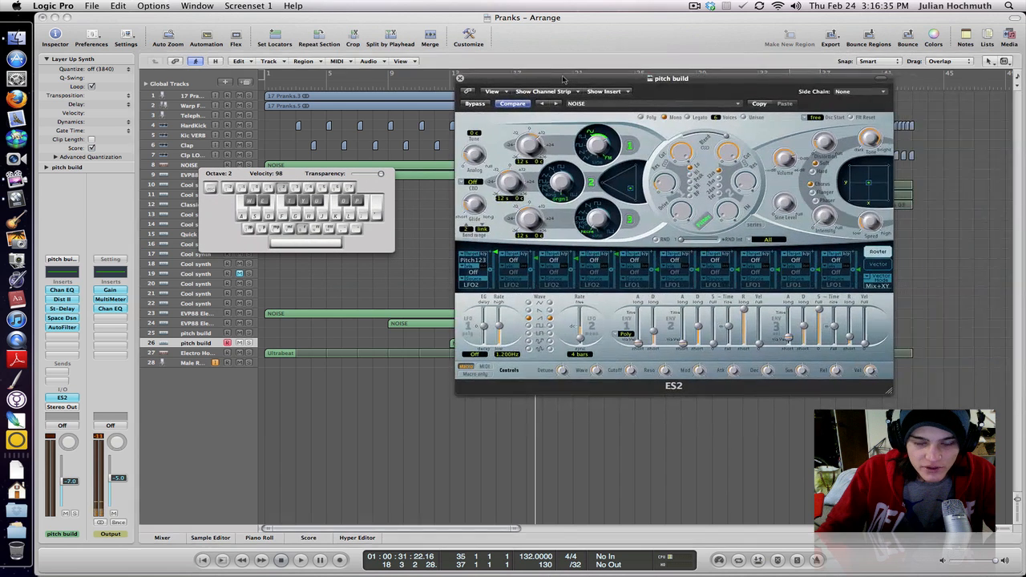
{"action": "left_click_drag", "start_coordinate": [582, 346], "coordinate": [581, 337]}
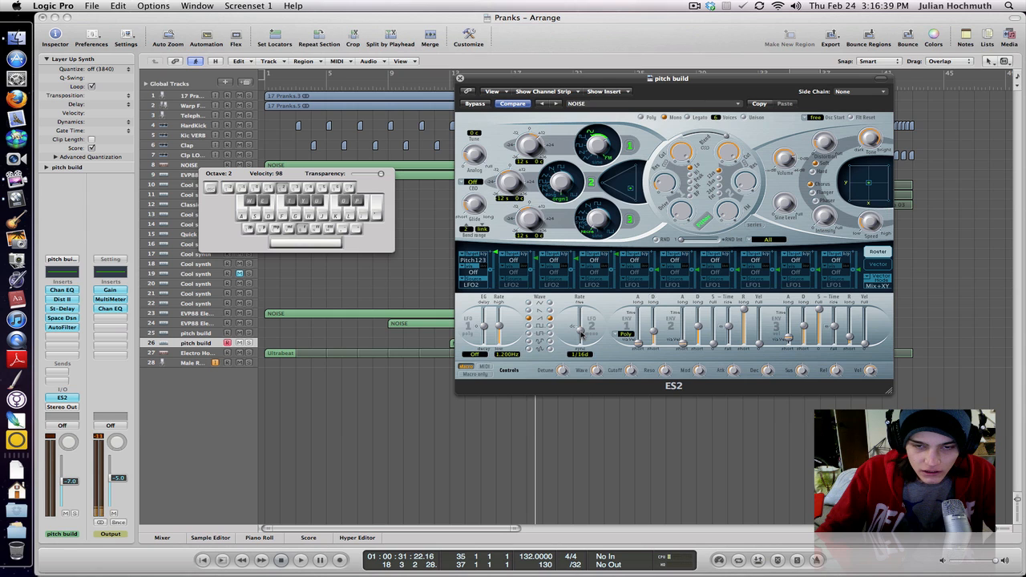
{"action": "left_click_drag", "start_coordinate": [580, 335], "coordinate": [581, 342]}
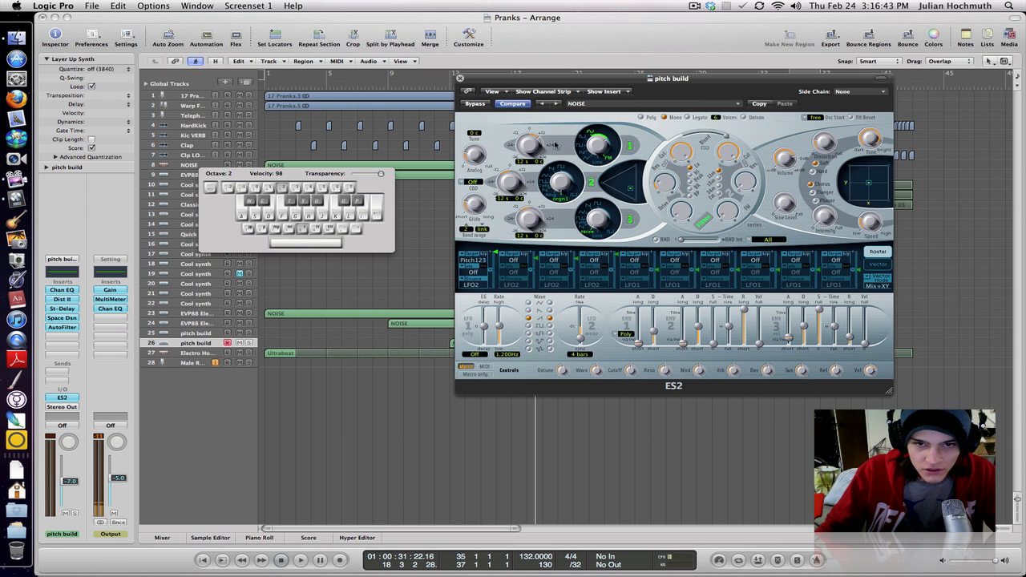
- Move the ES2 window aside and set the playhead to the start of the NOISE region at bar 13, comparing its length with the LFO 2 rate
{"action": "left_click_drag", "start_coordinate": [519, 80], "coordinate": [653, 94]}
{"action": "left_click", "coordinate": [449, 85]}
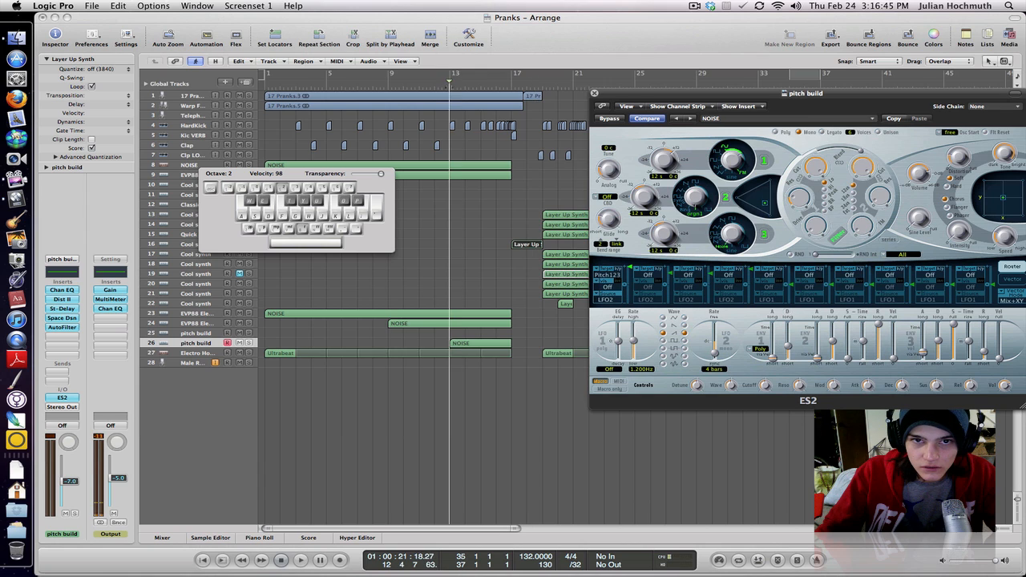
{"action": "key", "text": "ctrl+Right"}
{"action": "key", "text": "ctrl+Right"}
{"action": "key", "text": "ctrl+Right"}
{"action": "key", "text": "ctrl+Right"}
{"action": "key", "text": "ctrl+Right"}
{"action": "key", "text": "ctrl+Right"}
{"action": "left_click_drag", "start_coordinate": [724, 347], "coordinate": [714, 354]}
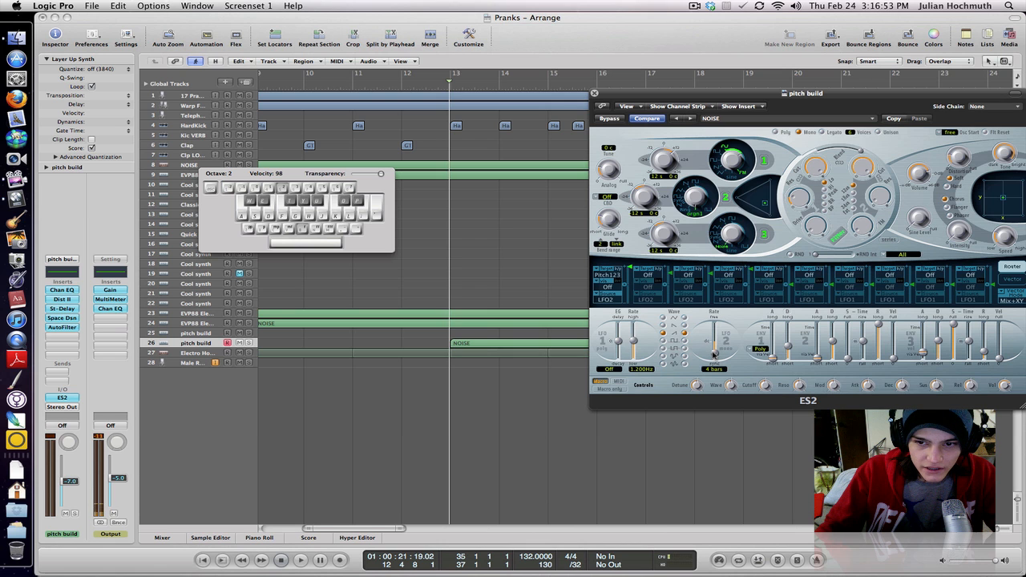
{"action": "mouse_move", "coordinate": [611, 95]}
{"action": "left_mouse_down"}
{"action": "mouse_move", "coordinate": [634, 109]}
{"action": "mouse_move", "coordinate": [761, 121]}
{"action": "mouse_move", "coordinate": [711, 120]}
{"action": "mouse_move", "coordinate": [694, 104]}
{"action": "mouse_move", "coordinate": [599, 87]}
{"action": "left_mouse_up"}
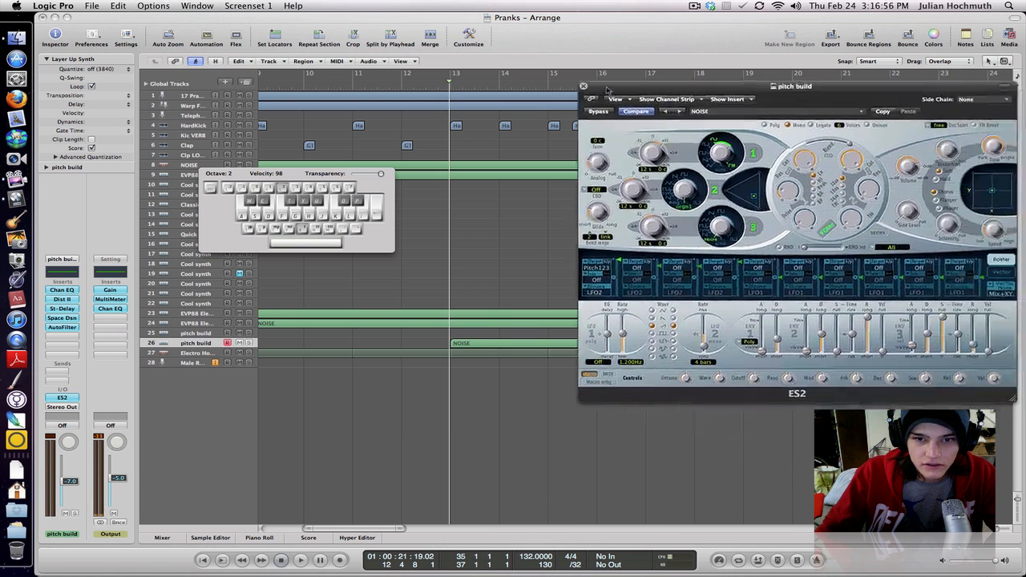
- Open the NOISE region of the duplicate pitch build track in the Piano Roll and bring its C2 note into view
{"action": "double_click", "coordinate": [491, 345]}
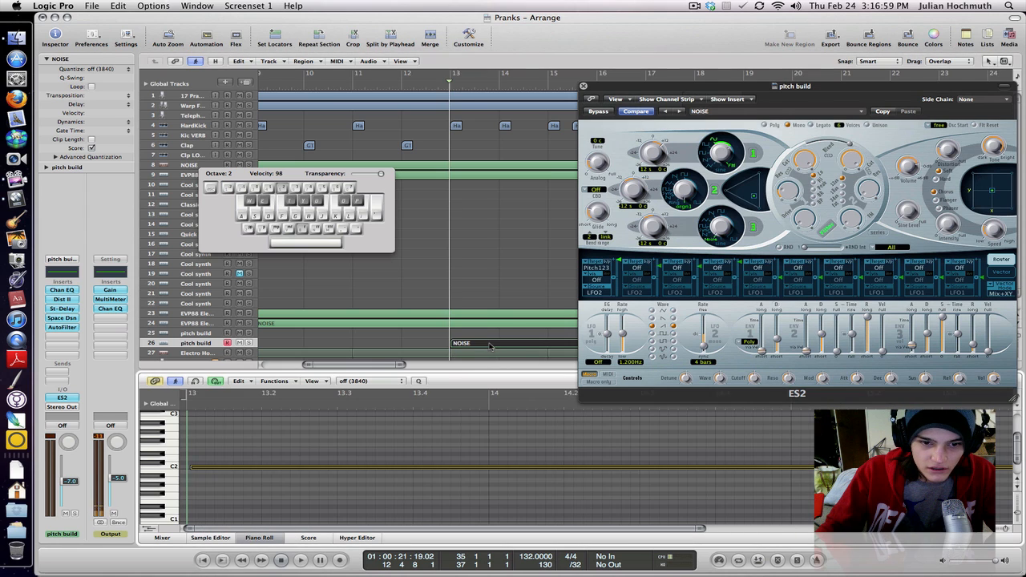
{"action": "scroll", "coordinate": [215, 469], "scroll_direction": "up", "scroll_amount": 1}
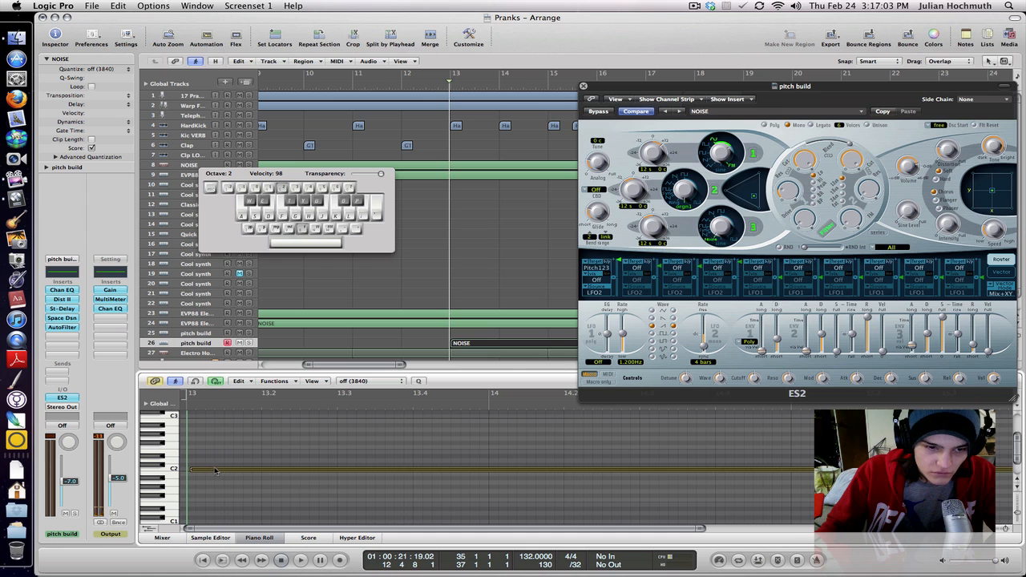
{"action": "scroll", "coordinate": [211, 472], "scroll_direction": "down", "scroll_amount": 3}
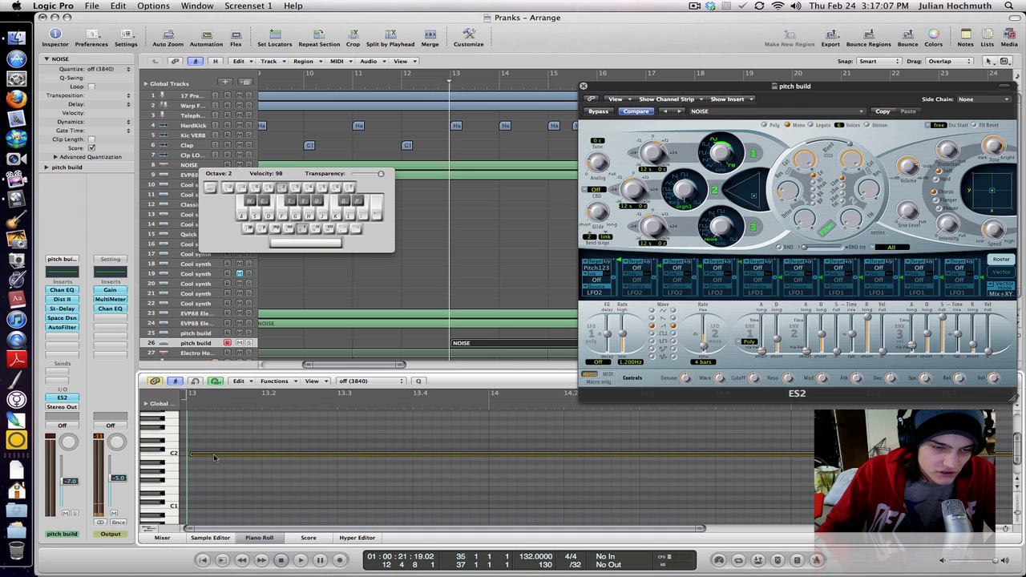
- Transpose the region's sustained note down to B0 to hear it, and return it to C2
{"action": "left_click_drag", "start_coordinate": [214, 455], "coordinate": [205, 511]}
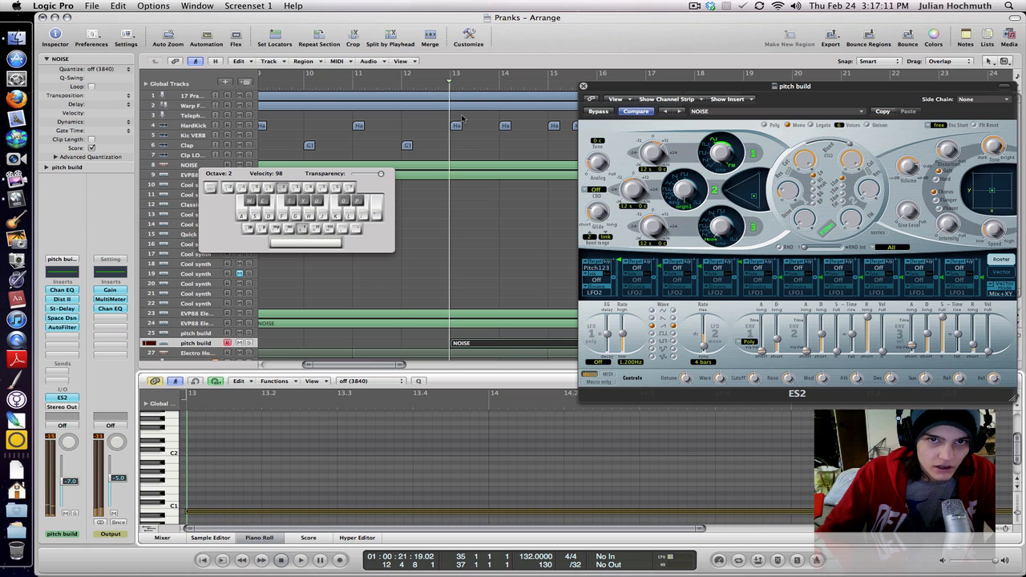
{"action": "left_click_drag", "start_coordinate": [255, 514], "coordinate": [255, 515]}
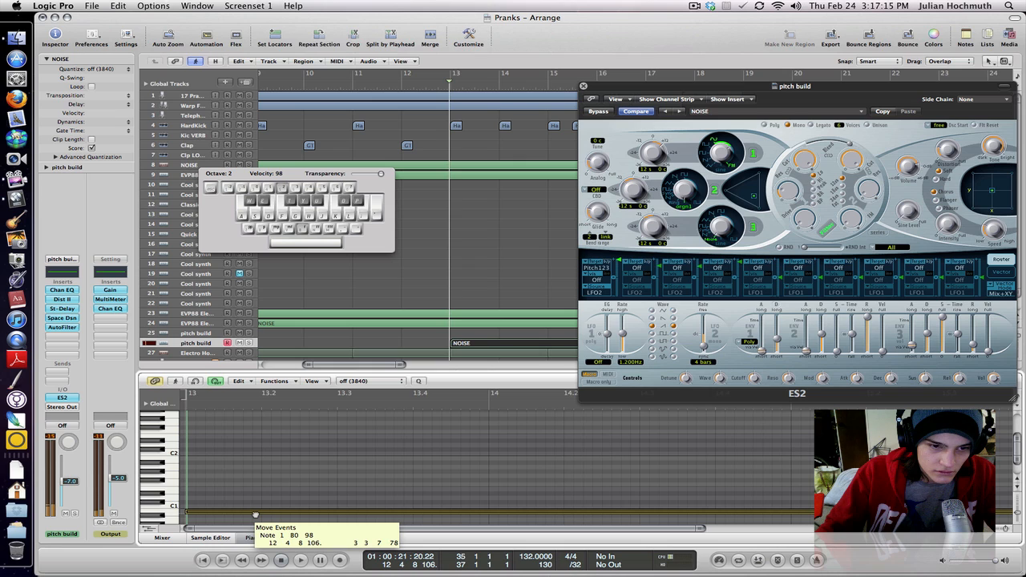
{"action": "left_click_drag", "start_coordinate": [255, 515], "coordinate": [252, 513]}
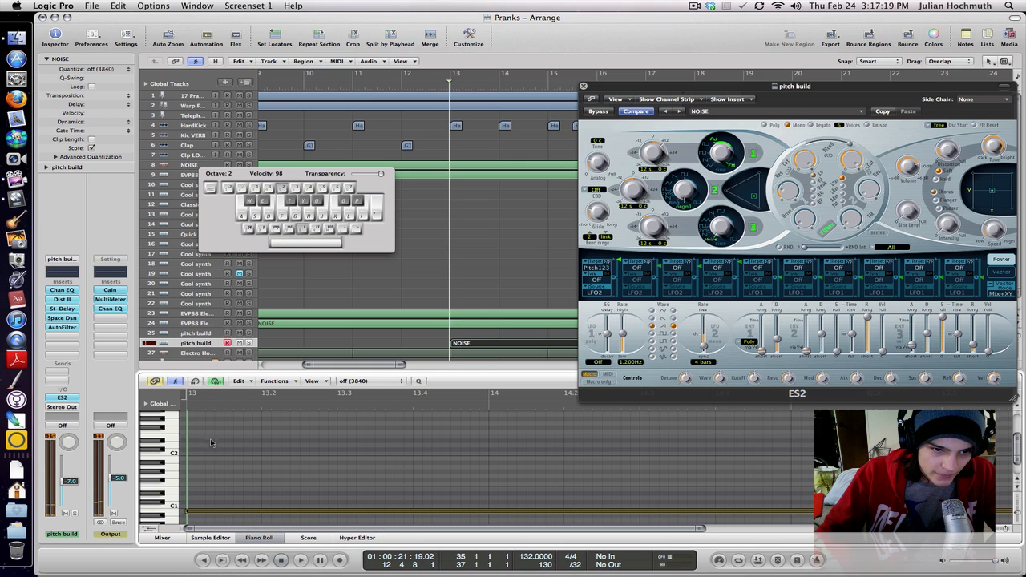
{"action": "left_click_drag", "start_coordinate": [248, 503], "coordinate": [248, 457]}
- Play the build-up briefly from bar 13 and hide the event list
{"action": "key", "text": "e"}
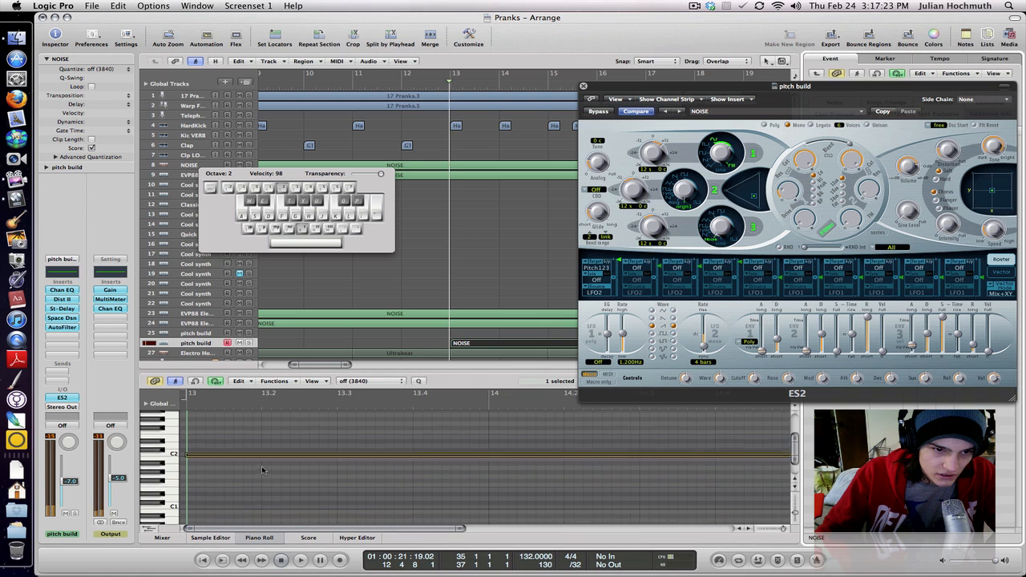
{"action": "scroll", "coordinate": [265, 471], "scroll_direction": "up", "scroll_amount": 2}
{"action": "key", "text": "space"}
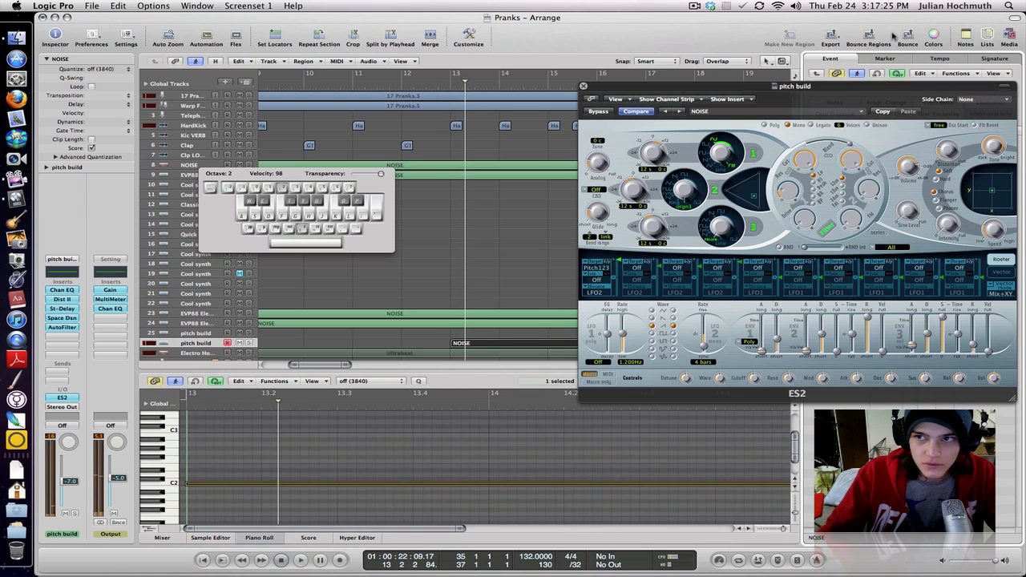
{"action": "left_click", "coordinate": [988, 36]}
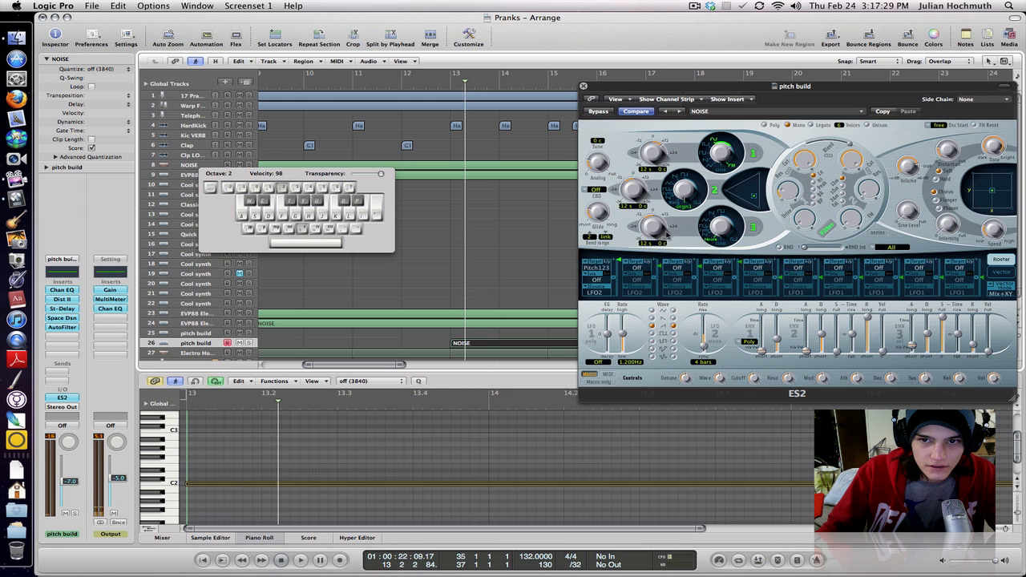
- Reposition the ES2 window and set the LFO 2 rate to 1/2
{"action": "left_click_drag", "start_coordinate": [674, 86], "coordinate": [632, 68]}
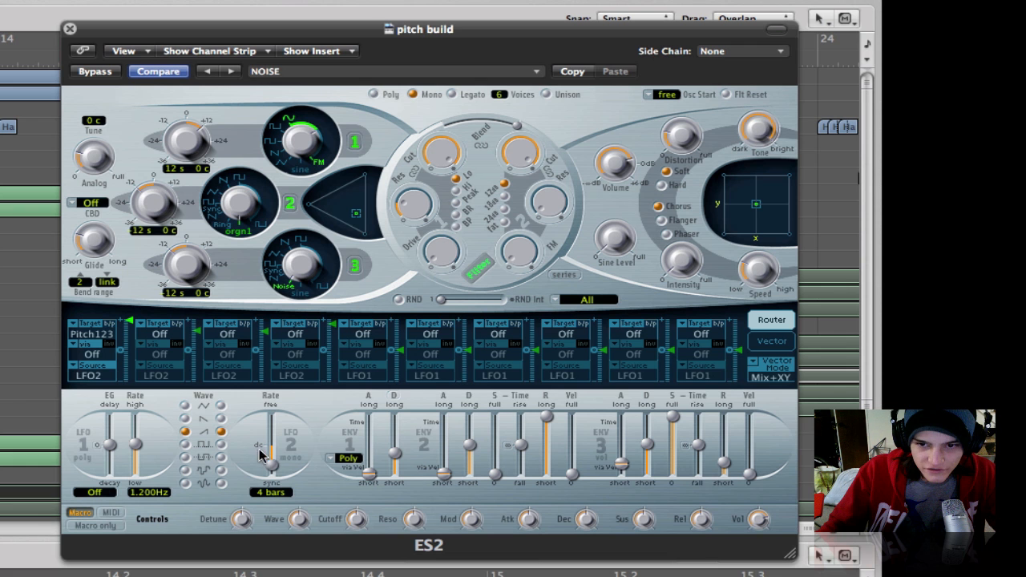
{"action": "left_click_drag", "start_coordinate": [661, 322], "coordinate": [663, 330]}
{"action": "left_click_drag", "start_coordinate": [272, 468], "coordinate": [272, 457]}
- Try oscillator 2 at 0 semitones and a different oscillator 3 waveform, returning them to -12 semitones and Noise
{"action": "left_click_drag", "start_coordinate": [160, 200], "coordinate": [130, 179]}
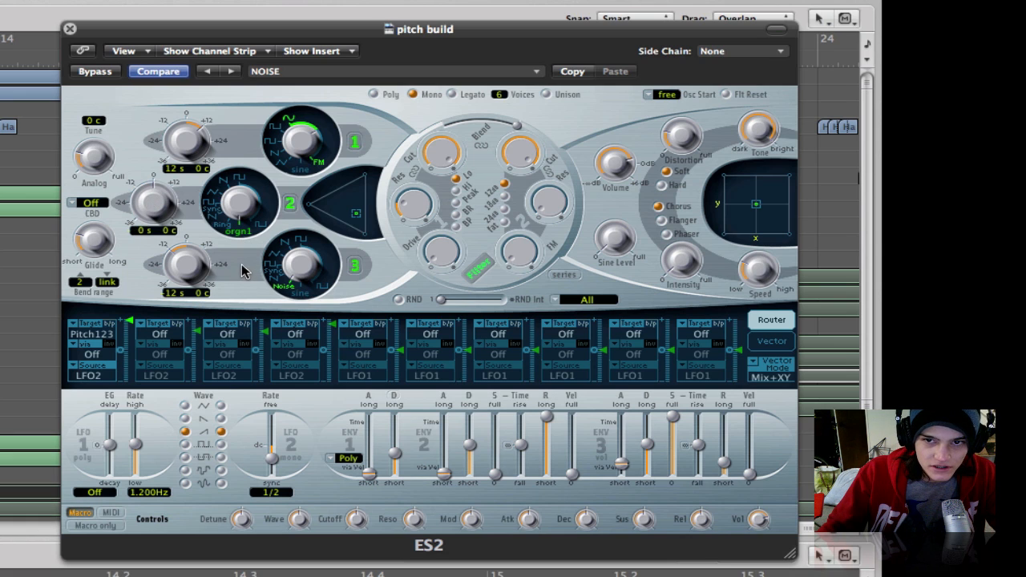
{"action": "left_click_drag", "start_coordinate": [156, 207], "coordinate": [154, 234]}
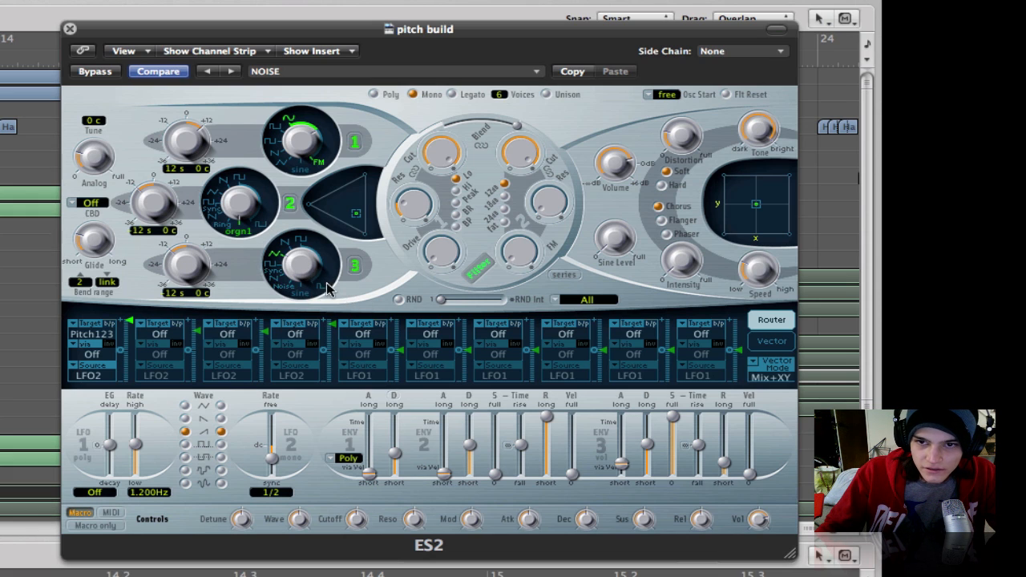
{"action": "left_click_drag", "start_coordinate": [310, 276], "coordinate": [310, 319]}
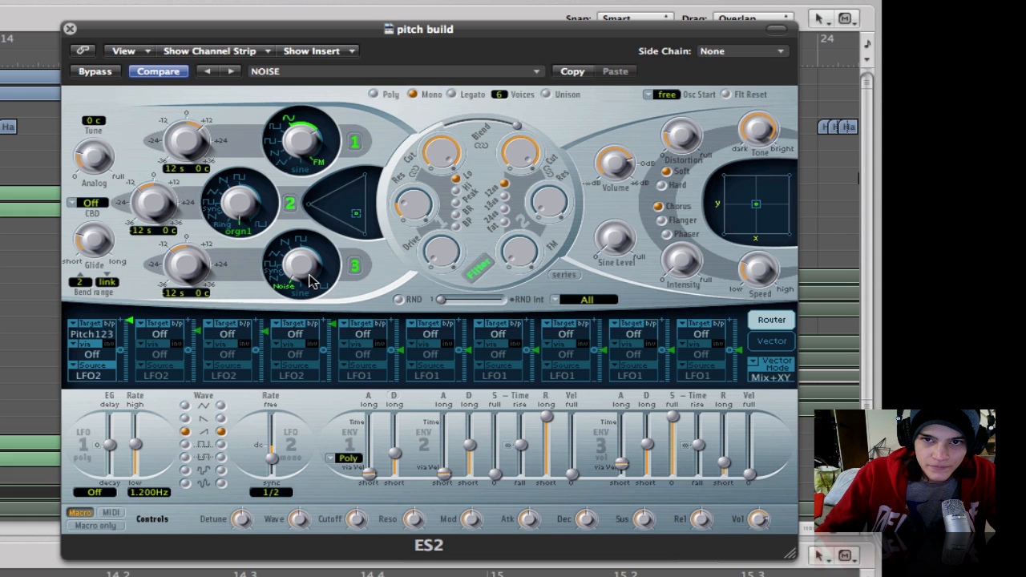
{"action": "left_click_drag", "start_coordinate": [150, 208], "coordinate": [133, 178]}
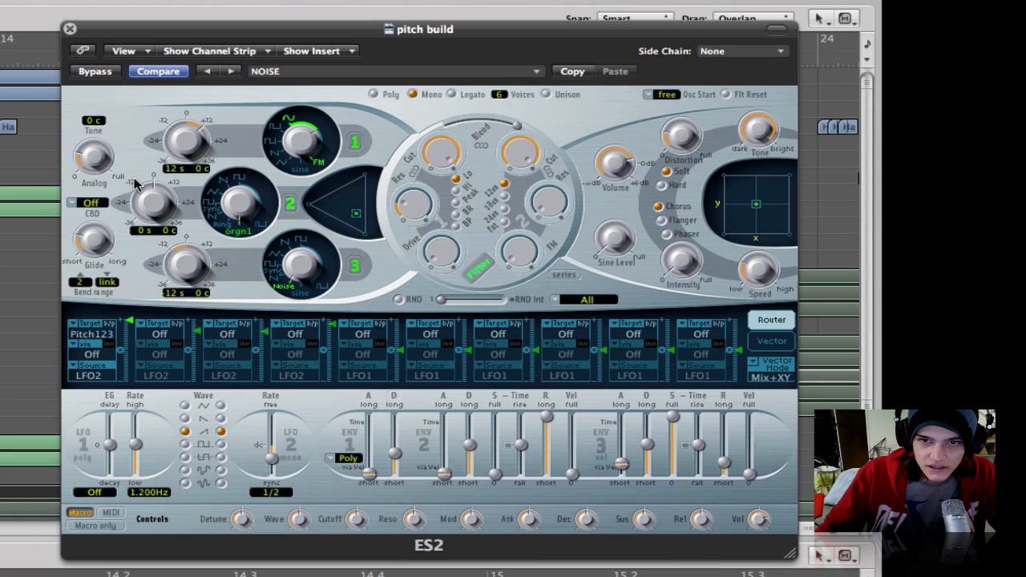
{"action": "mouse_move", "coordinate": [185, 135]}
{"action": "left_mouse_down"}
{"action": "mouse_move", "coordinate": [182, 168]}
{"action": "mouse_move", "coordinate": [186, 128]}
{"action": "left_mouse_up"}
{"action": "left_click_drag", "start_coordinate": [152, 207], "coordinate": [151, 233]}
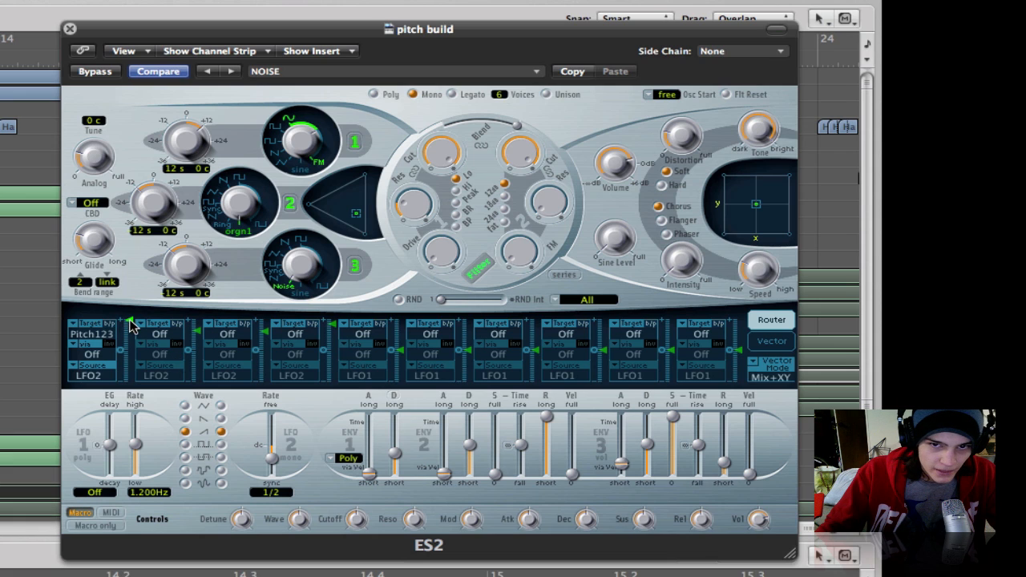
- Lower the modulation amount of the Pitch123 router slot partway and return it to the maximum
{"action": "mouse_move", "coordinate": [130, 330]}
{"action": "left_mouse_down"}
{"action": "mouse_move", "coordinate": [137, 265]}
{"action": "mouse_move", "coordinate": [135, 365]}
{"action": "mouse_move", "coordinate": [135, 346]}
{"action": "left_mouse_up"}
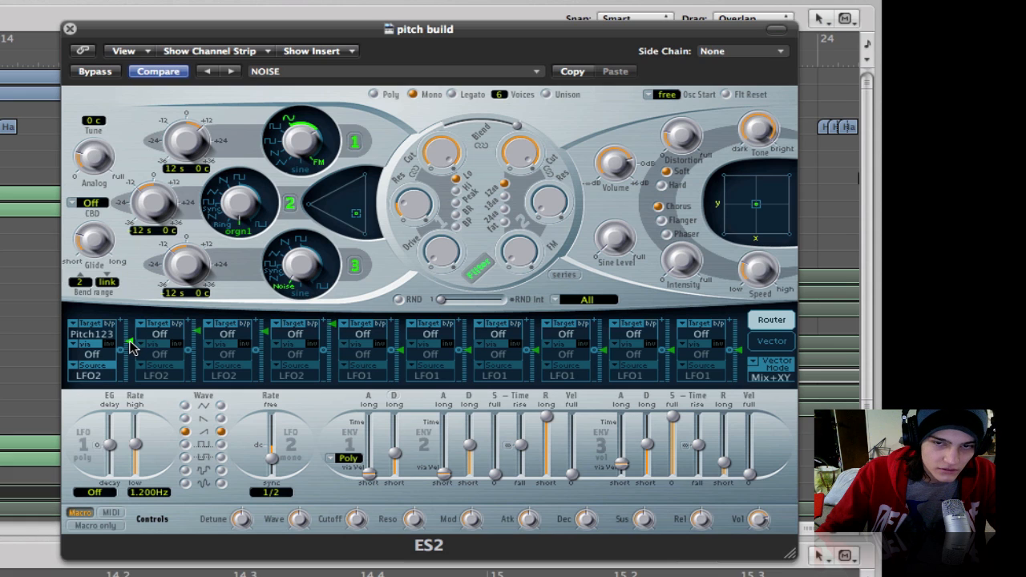
{"action": "left_click", "coordinate": [133, 346]}
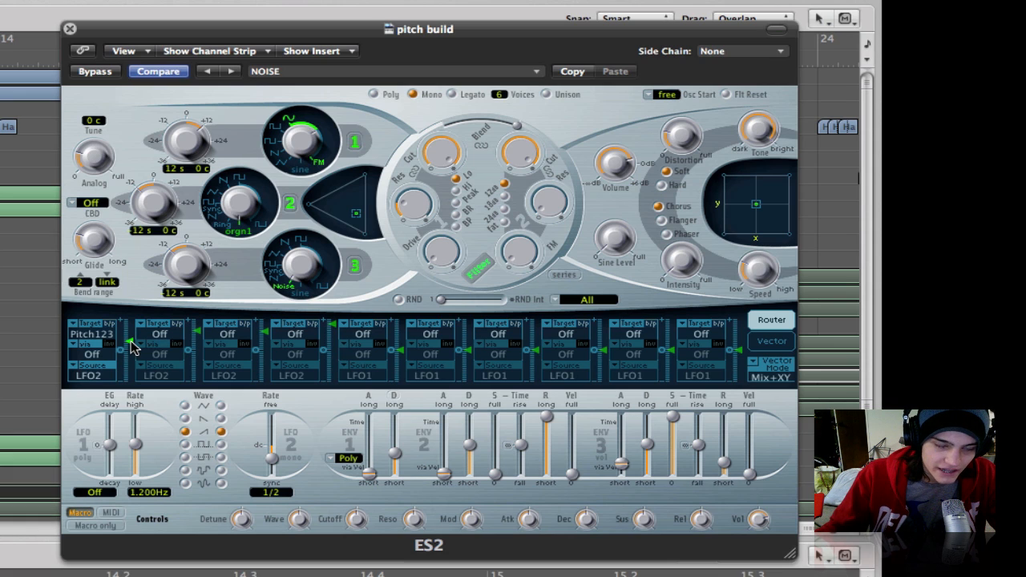
{"action": "left_click_drag", "start_coordinate": [132, 346], "coordinate": [138, 319]}
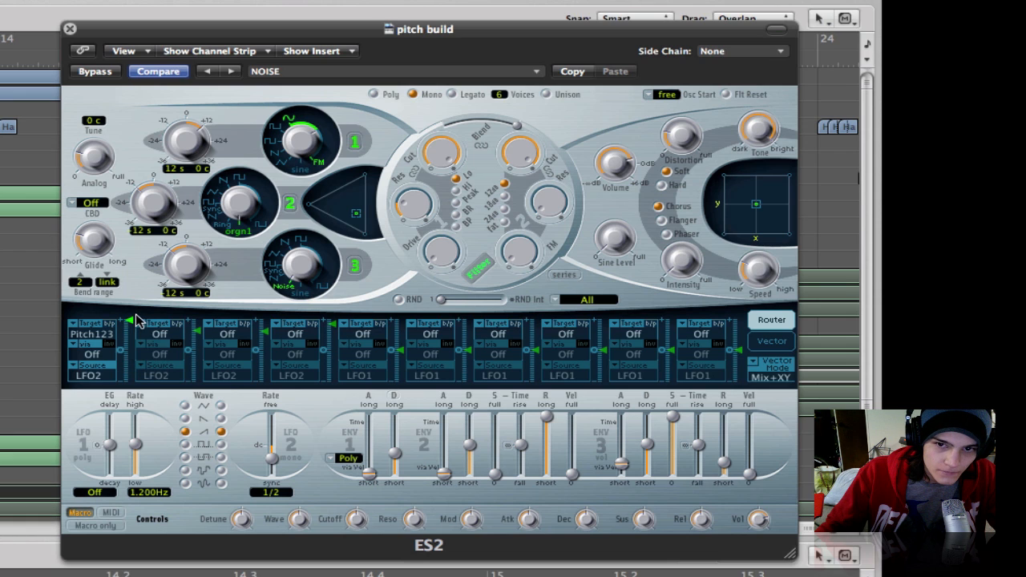
- Try the triangle and falling sawtooth waves on both LFOs, returning them to the rising sawtooth
{"action": "left_click", "coordinate": [185, 405]}
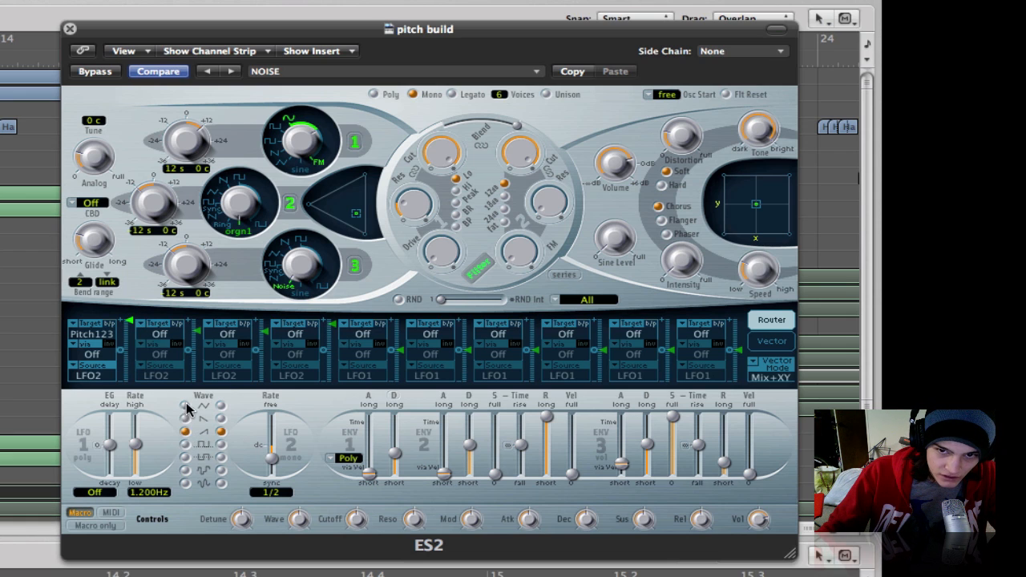
{"action": "left_click", "coordinate": [220, 405]}
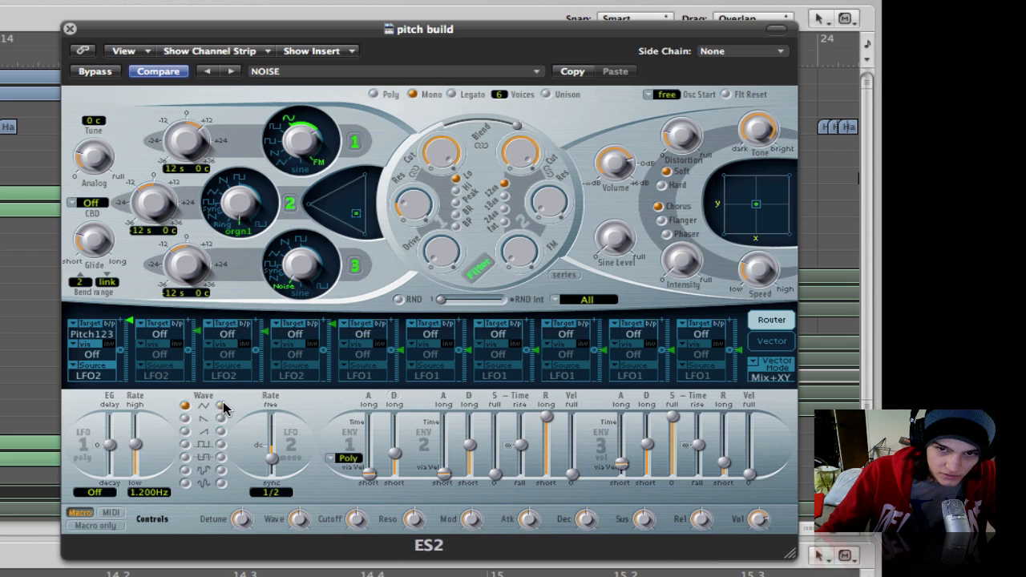
{"action": "left_click", "coordinate": [185, 418]}
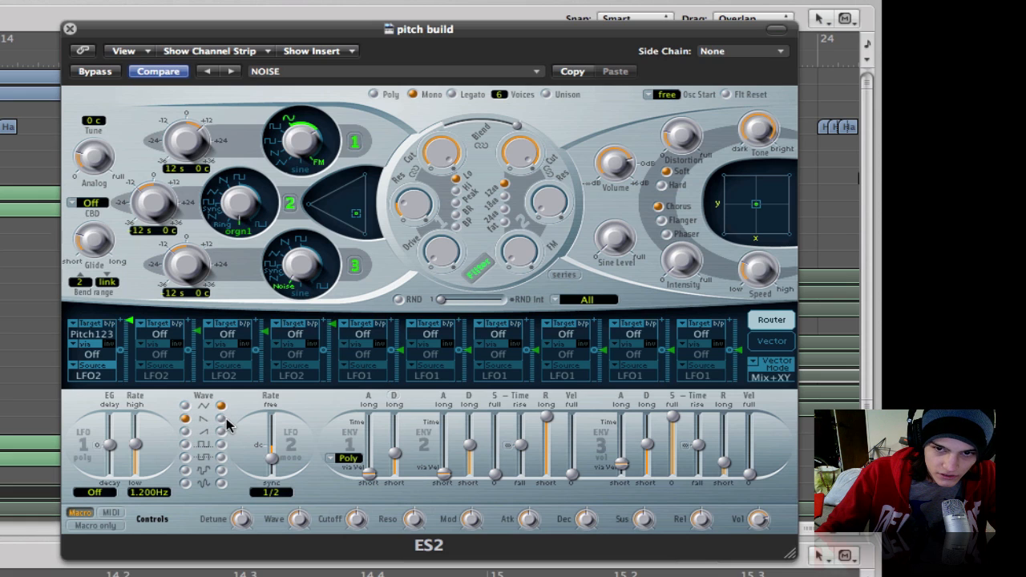
{"action": "left_click", "coordinate": [220, 418]}
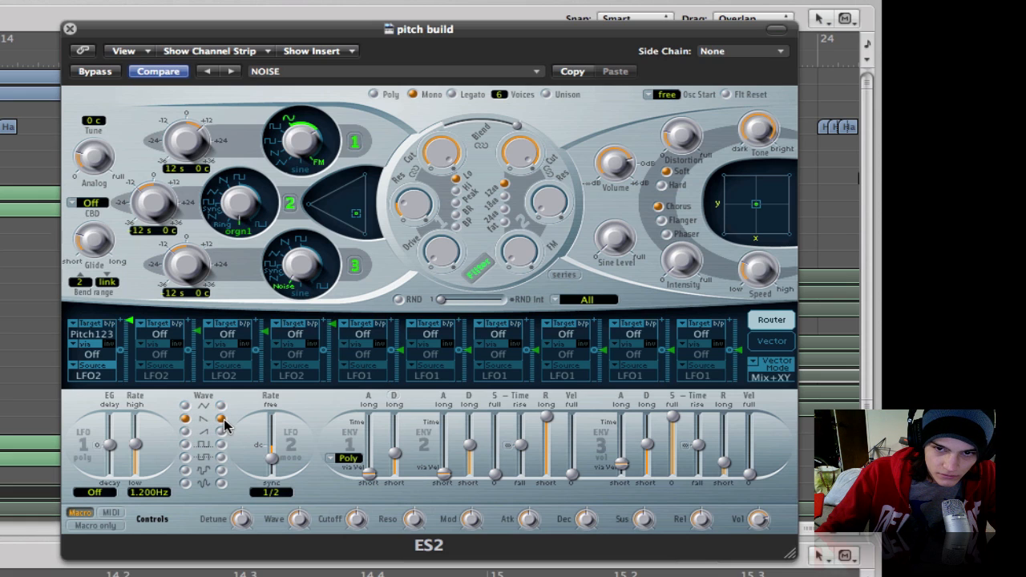
{"action": "left_click", "coordinate": [185, 431]}
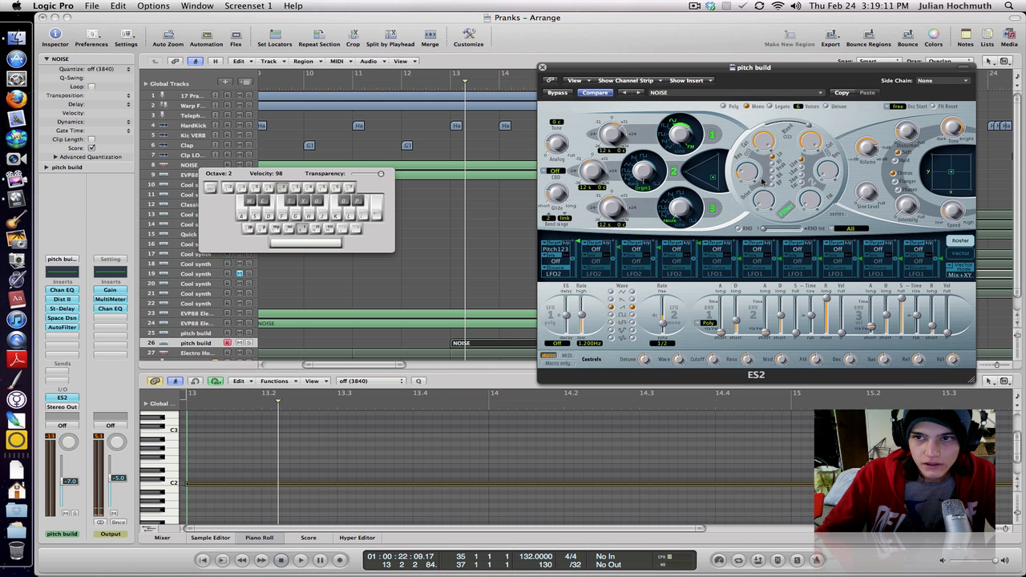
- Bypass the Distortion II insert on the pitch build channel, audition C2 without it, and re-enable it
{"action": "left_click", "coordinate": [67, 300], "text": "alt"}
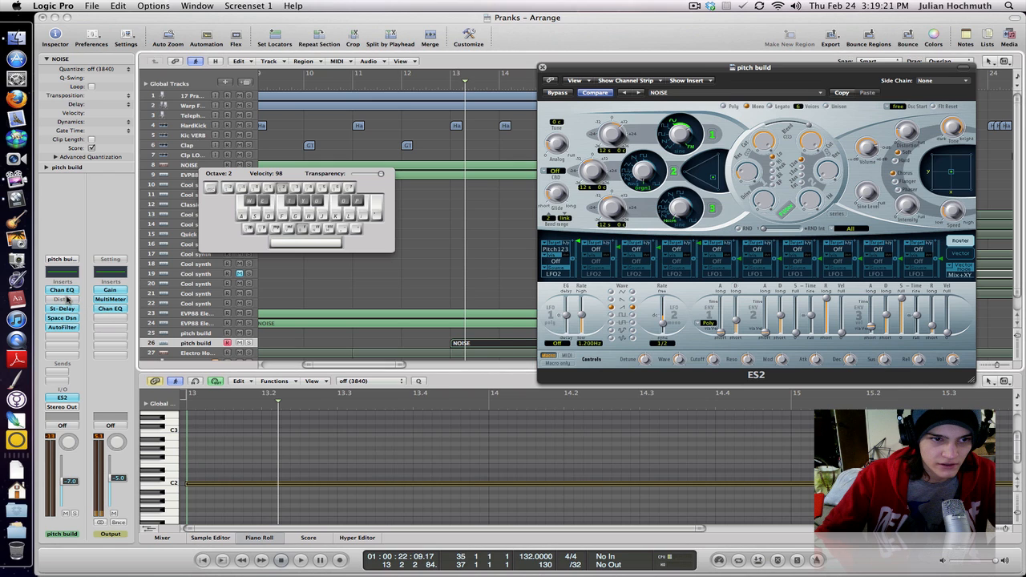
{"action": "key", "text": "a"}
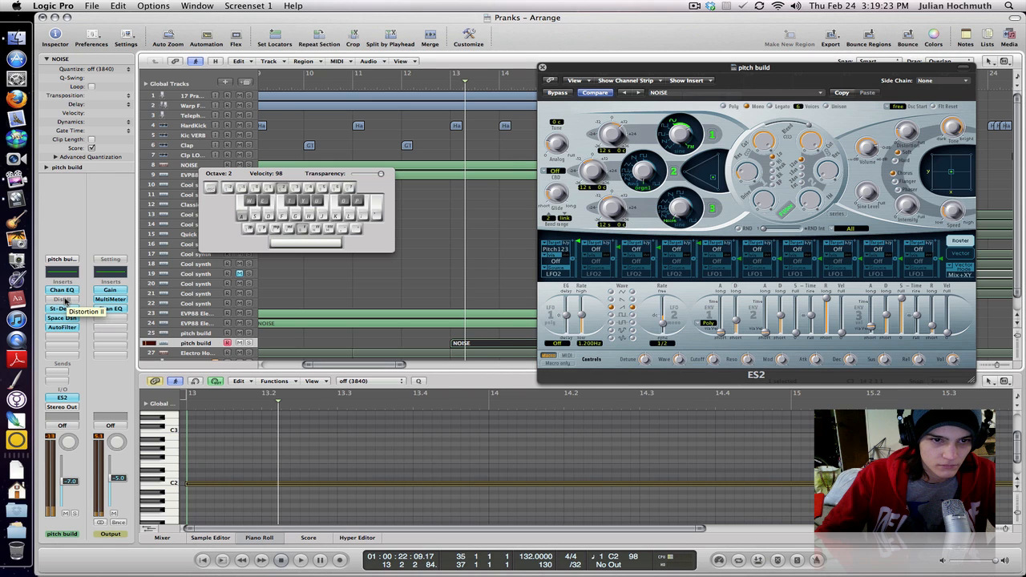
{"action": "key", "text": "a"}
{"action": "left_click", "coordinate": [66, 299], "text": "alt"}
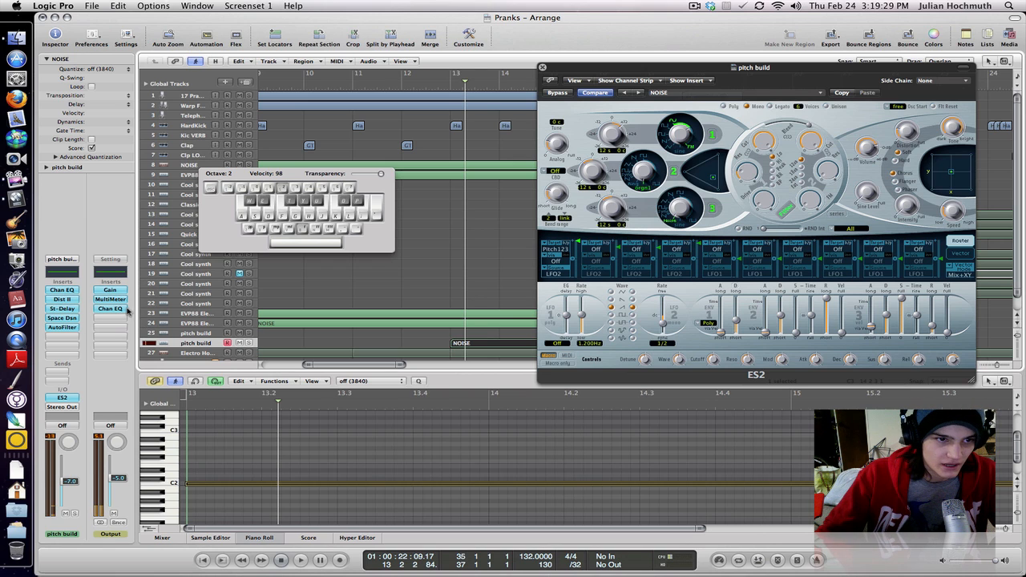
- Bypass the AutoFilter insert on the pitch build channel, audition C2, and move the on-screen keyboard lower
{"action": "left_click", "coordinate": [67, 329], "text": "alt"}
{"action": "key", "text": "a"}
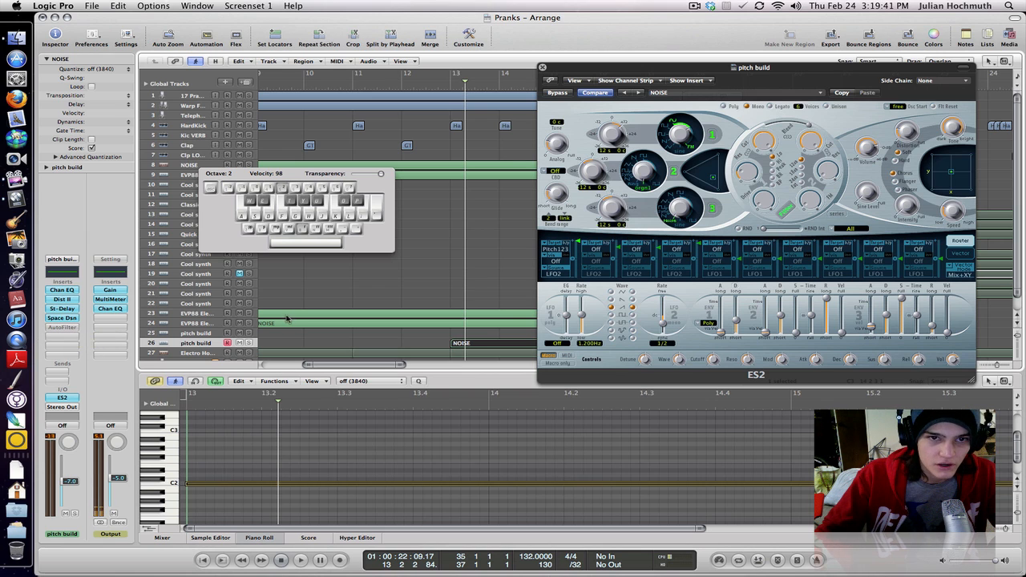
{"action": "left_click_drag", "start_coordinate": [224, 247], "coordinate": [134, 316]}
- Open the St-Delay insert's settings, play C2 and the notes above it to hear the echoes, and close the delay window and keyboard
{"action": "left_click", "coordinate": [68, 310]}
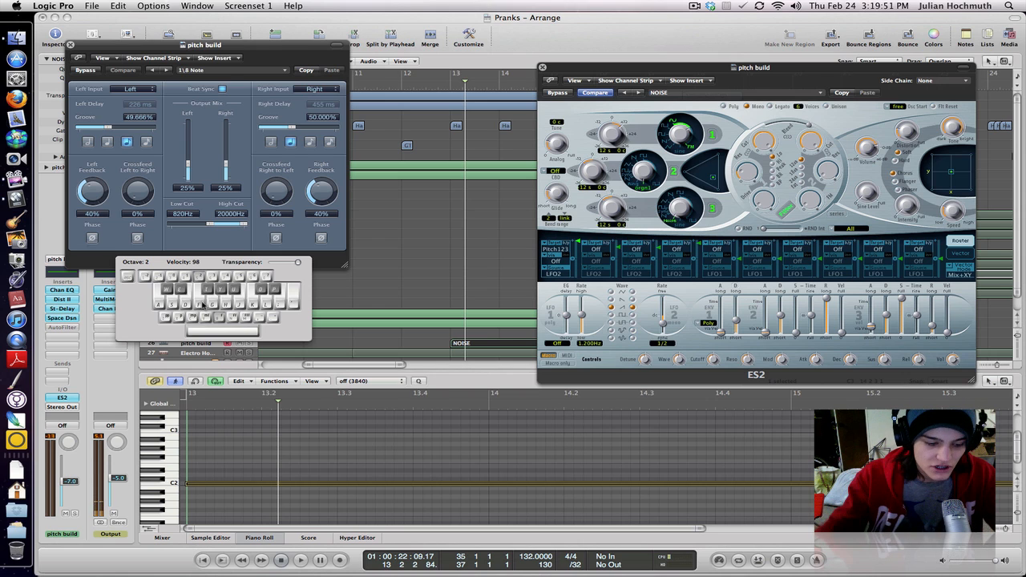
{"action": "key", "text": "a"}
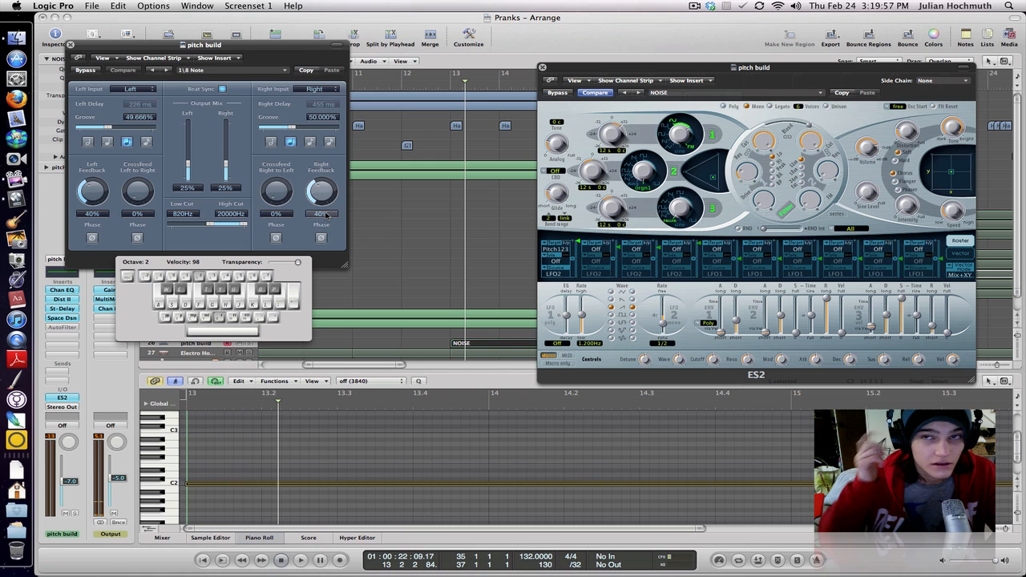
{"action": "key", "text": "a"}
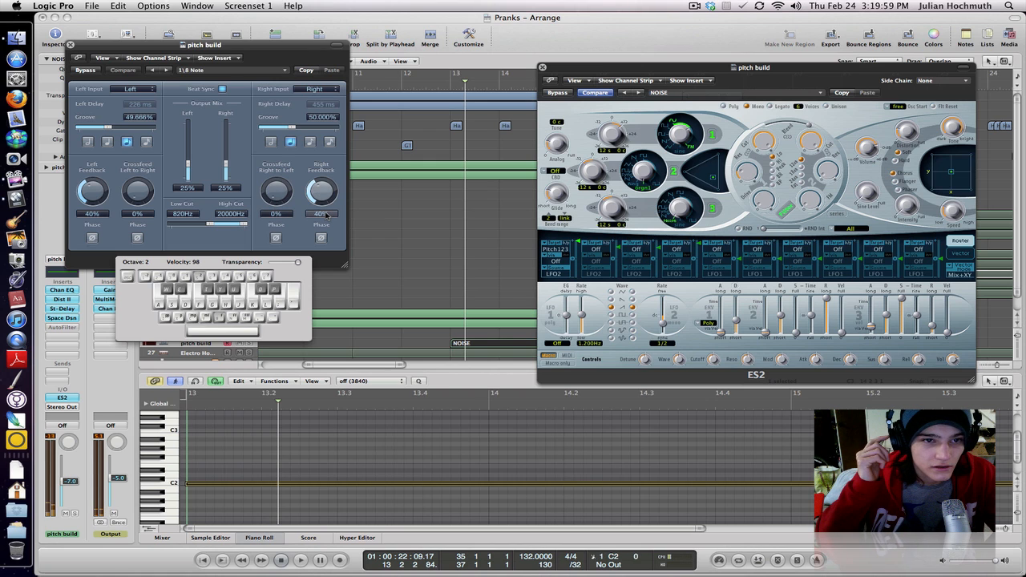
{"action": "key", "text": "a"}
{"action": "key", "text": "s"}
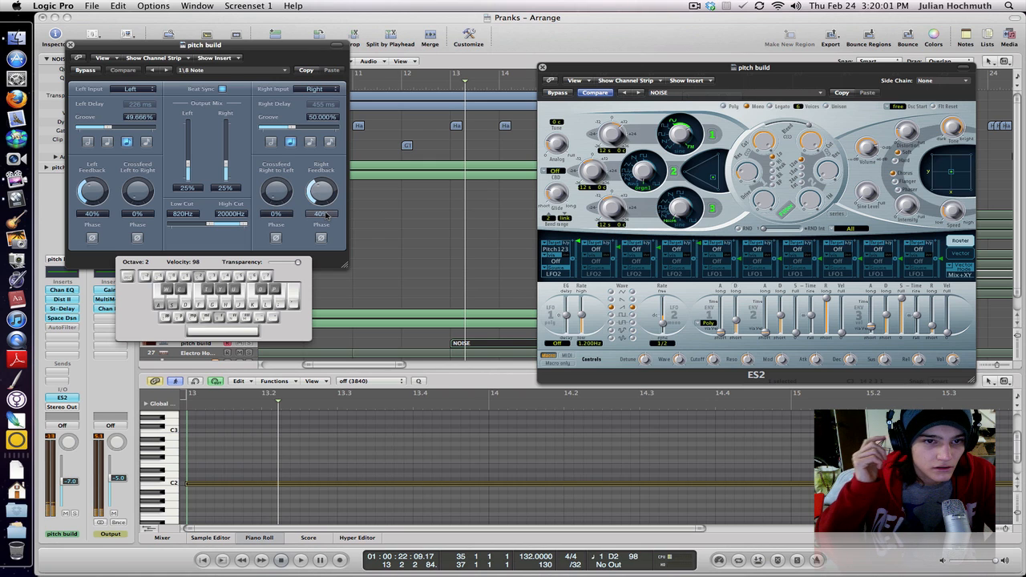
{"action": "key", "text": "d"}
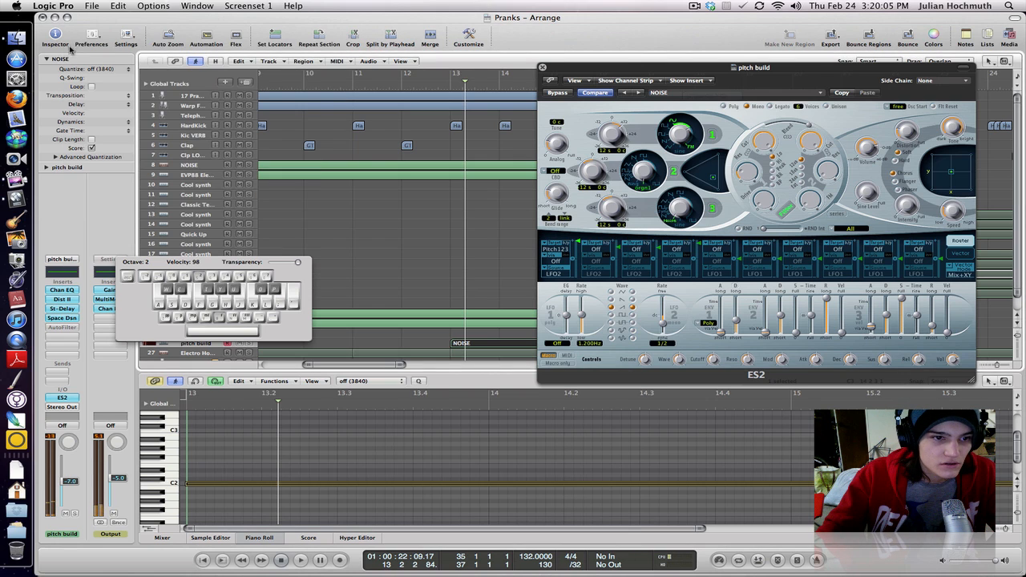
{"action": "left_click", "coordinate": [71, 45]}
{"action": "key", "text": "super+k"}
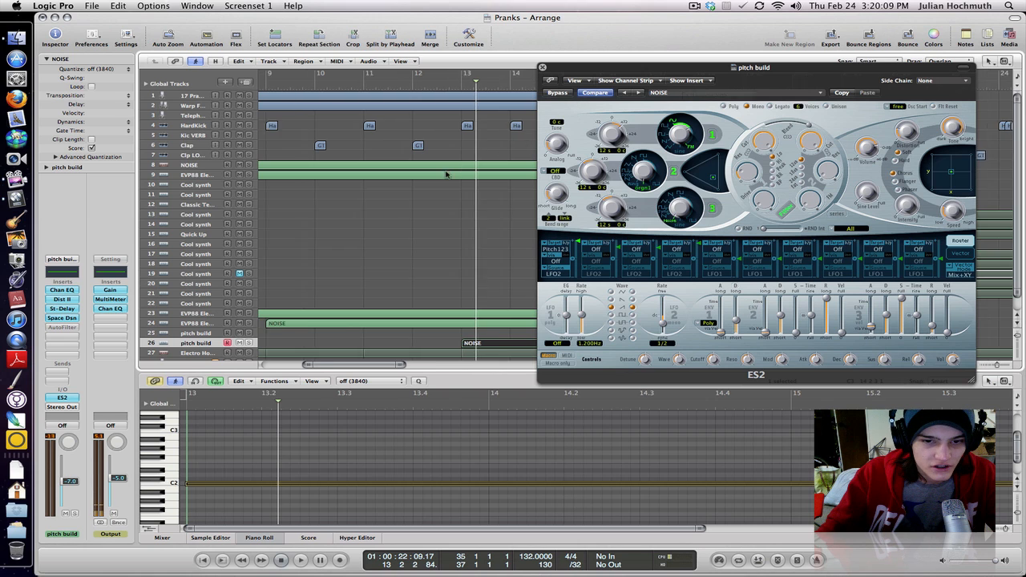
- Show the on-screen typing keyboard, reposition it over the track list, toggle its display, and leave it hidden
{"action": "scroll", "coordinate": [446, 173], "scroll_direction": "left", "scroll_amount": 10}
{"action": "scroll", "coordinate": [446, 173], "scroll_direction": "down", "scroll_amount": 1}
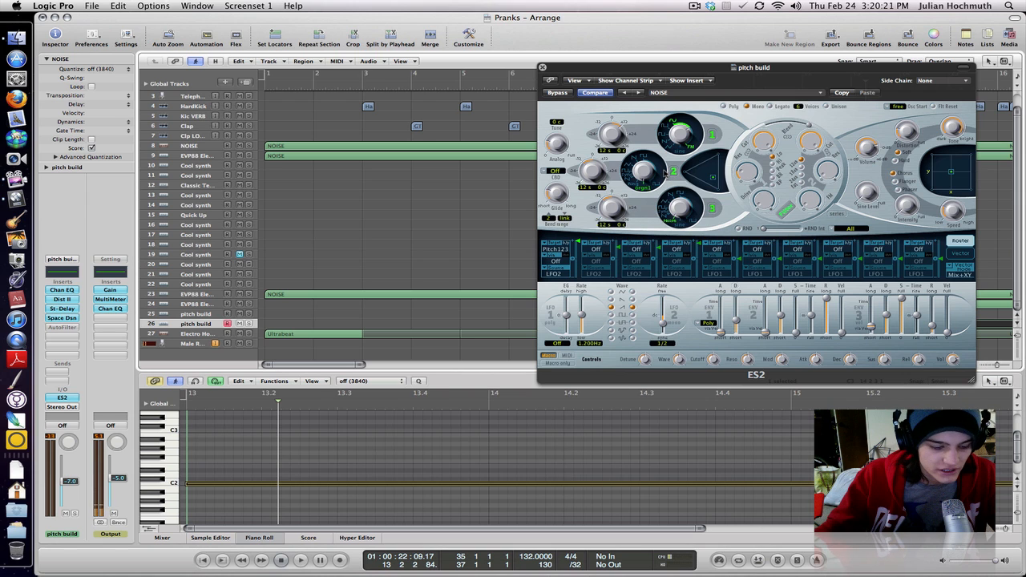
{"action": "key", "text": "Caps_Lock"}
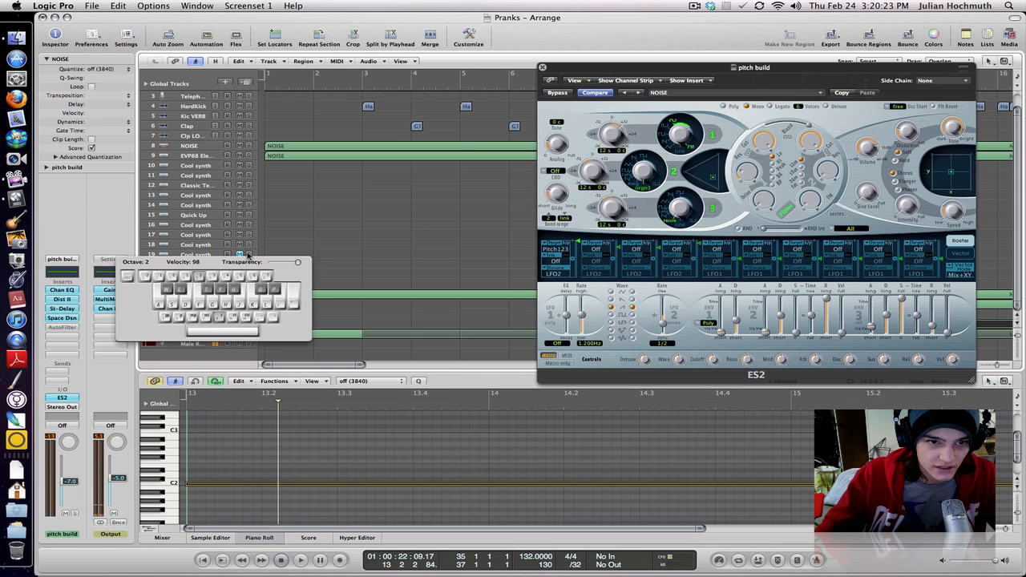
{"action": "left_click_drag", "start_coordinate": [248, 262], "coordinate": [308, 206]}
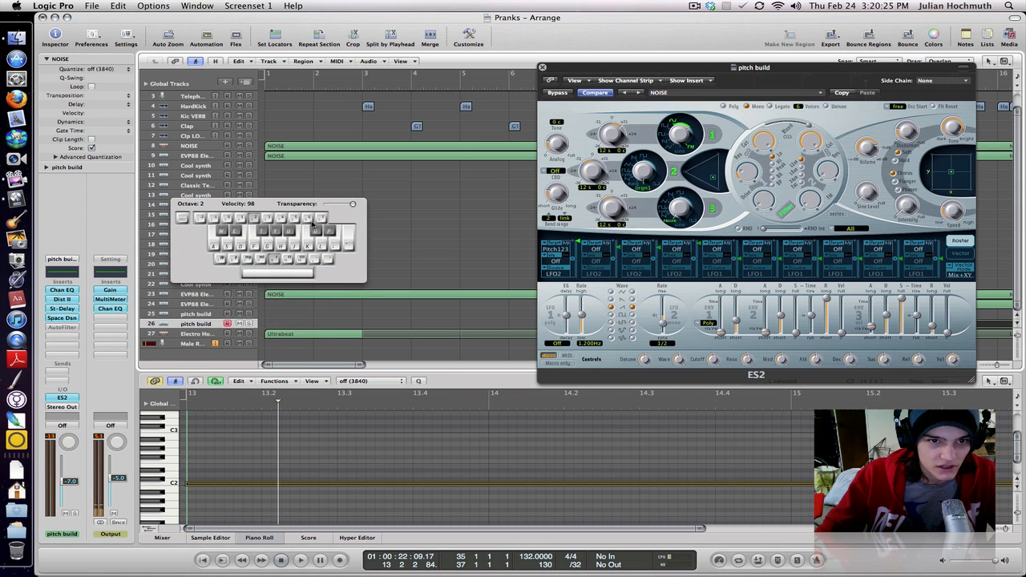
{"action": "key", "text": "Caps_Lock"}
{"action": "key", "text": "Caps_Lock"}
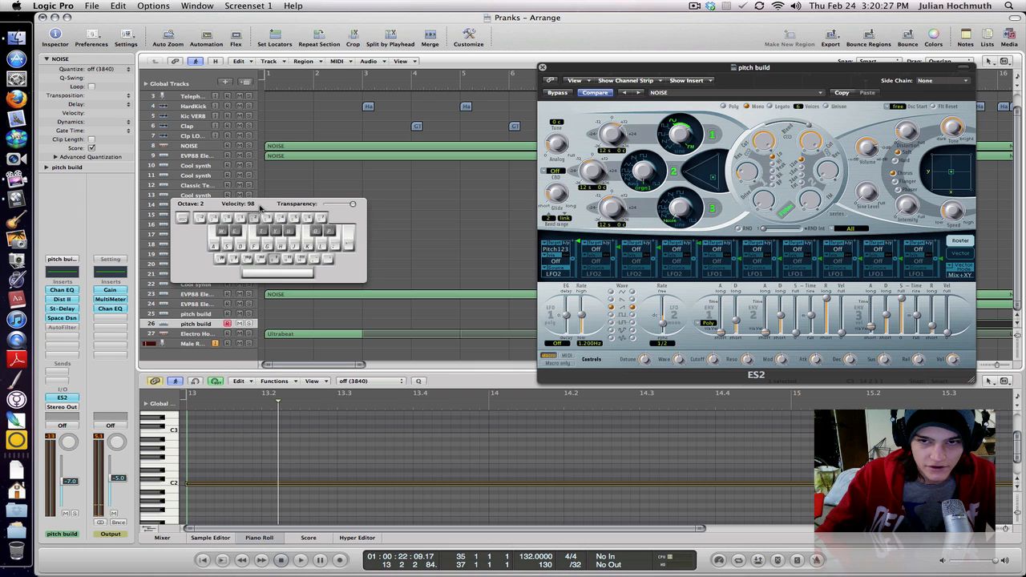
{"action": "key", "text": "Caps_Lock"}
- Look through oscillator 2's list of digital waveforms and dismiss it without choosing another one
{"action": "left_click", "coordinate": [645, 189]}
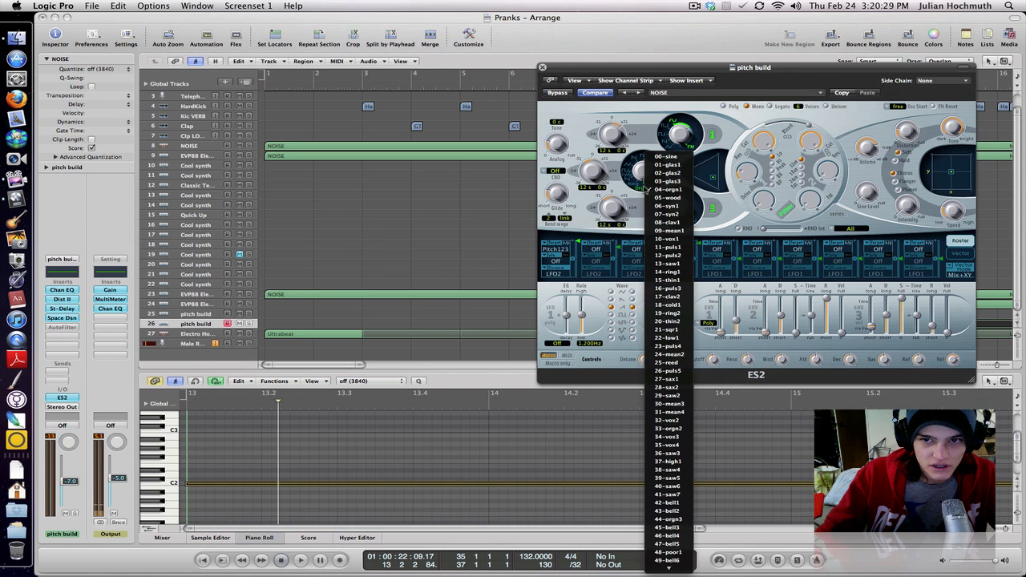
{"action": "scroll", "coordinate": [641, 192], "scroll_direction": "down", "scroll_amount": 5}
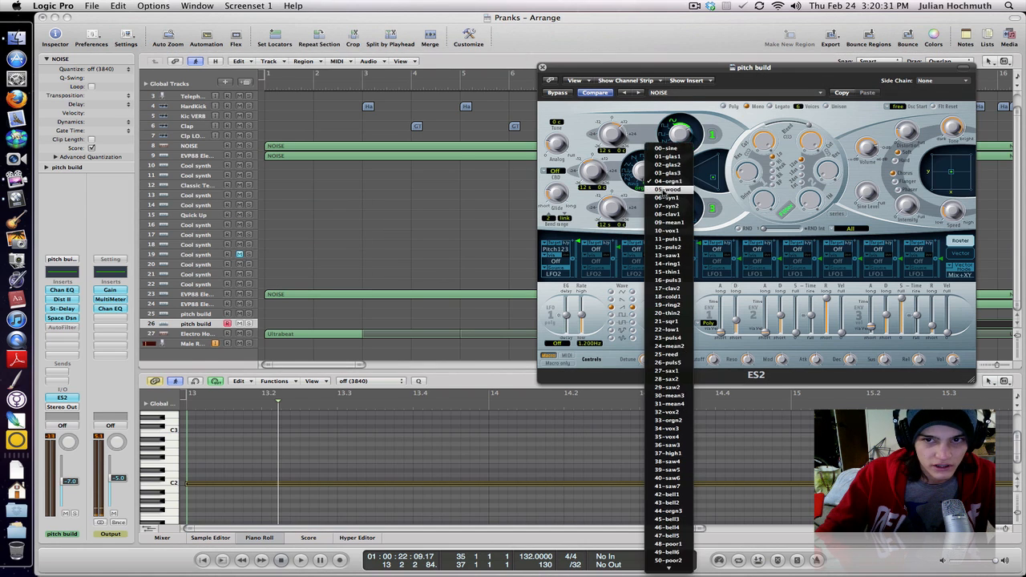
{"action": "left_click", "coordinate": [639, 200]}
{"action": "left_click", "coordinate": [641, 191]}
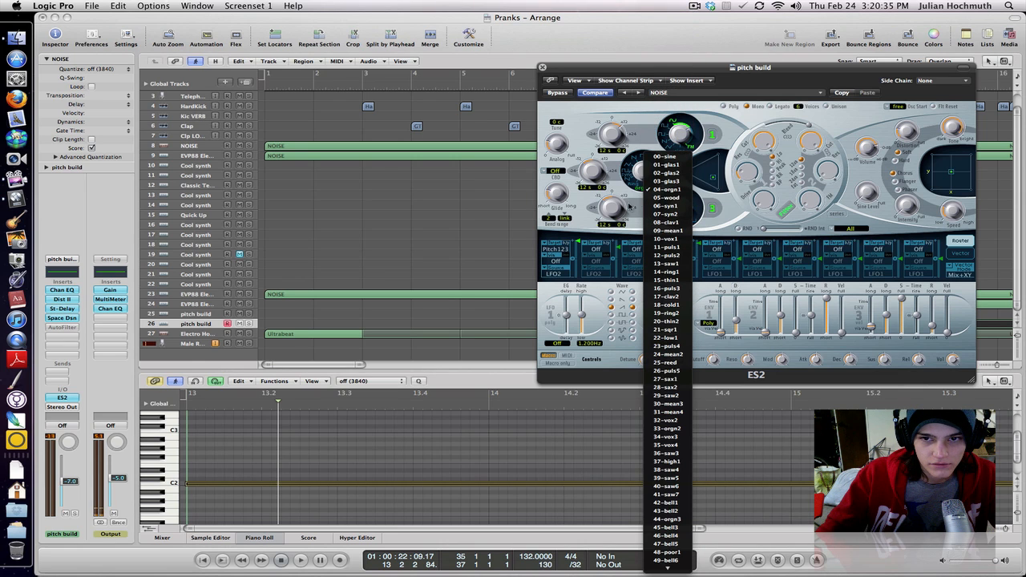
{"action": "left_click", "coordinate": [633, 207]}
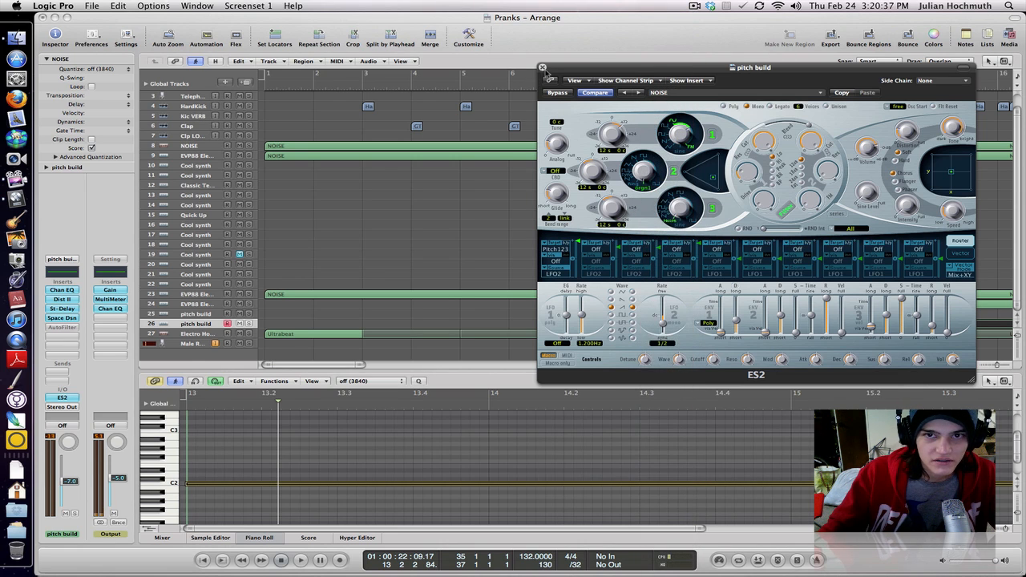
- Close the ES2 window and the piano roll, and zoom the arrangement out to show the whole song
{"action": "left_click", "coordinate": [542, 68]}
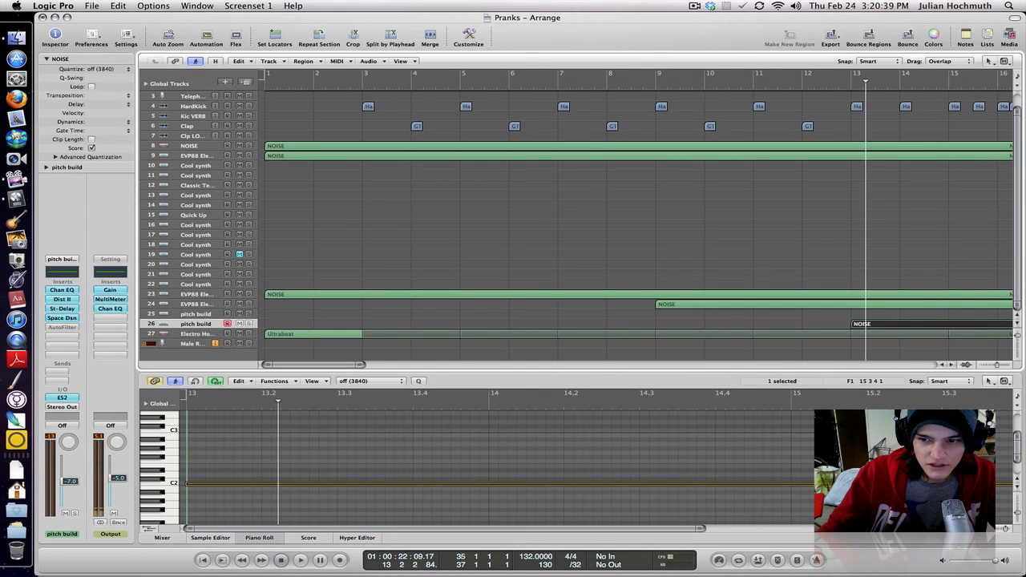
{"action": "left_click", "coordinate": [260, 540]}
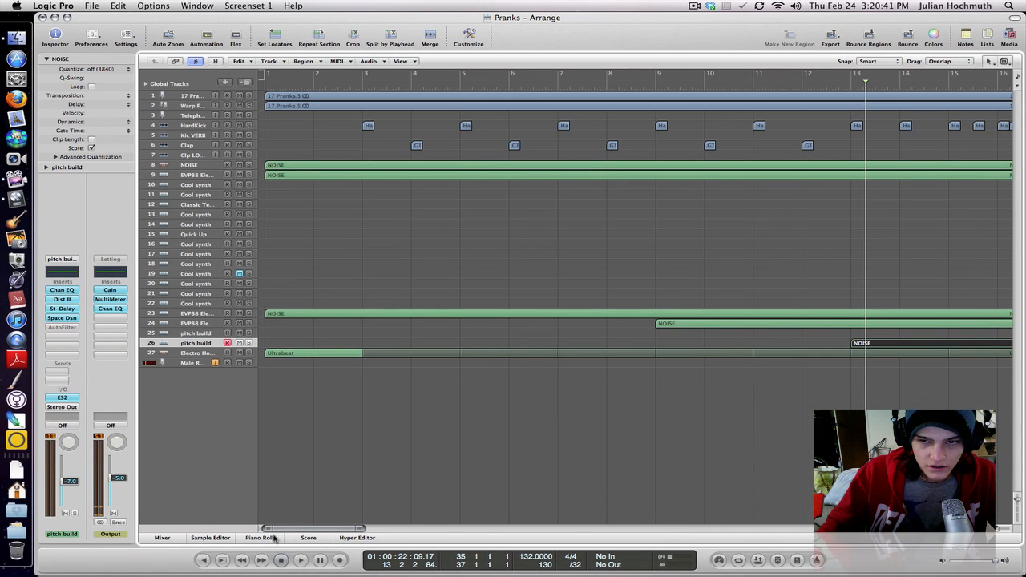
{"action": "left_click_drag", "start_coordinate": [310, 530], "coordinate": [347, 532]}
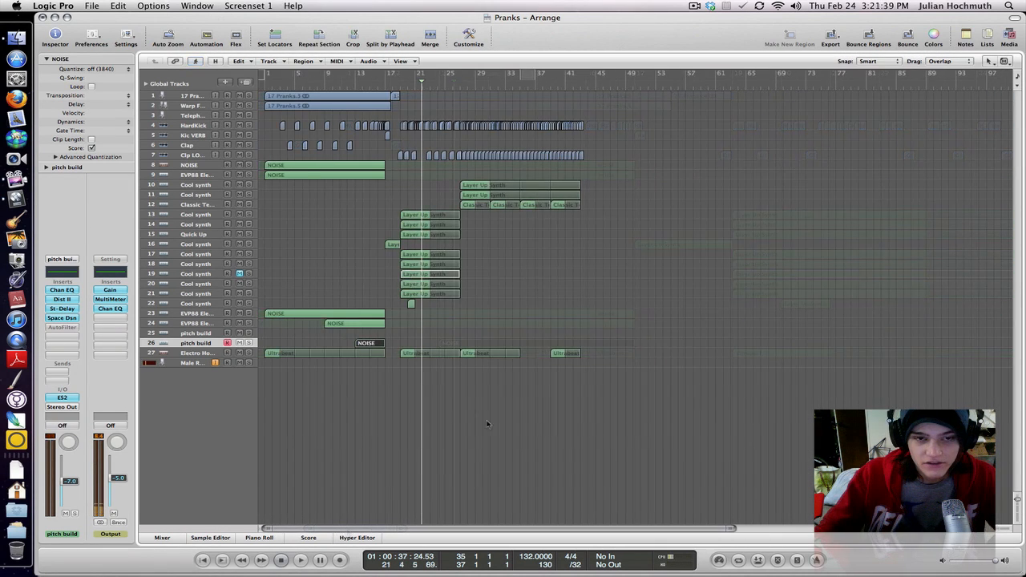
- Select the Male Radio vocal track and briefly solo it, turning the solo off again
{"action": "left_click", "coordinate": [174, 363]}
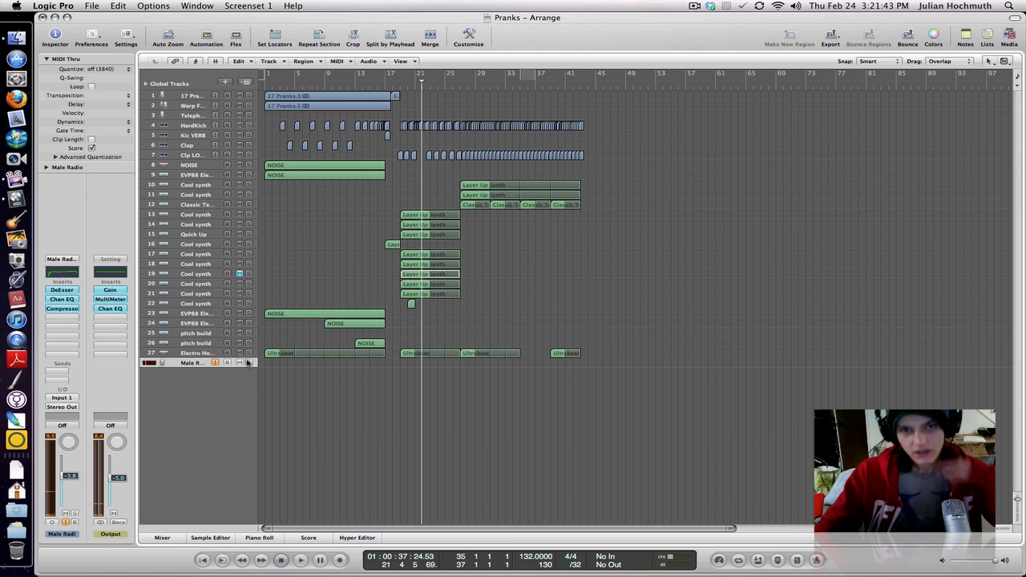
{"action": "left_click", "coordinate": [248, 363]}
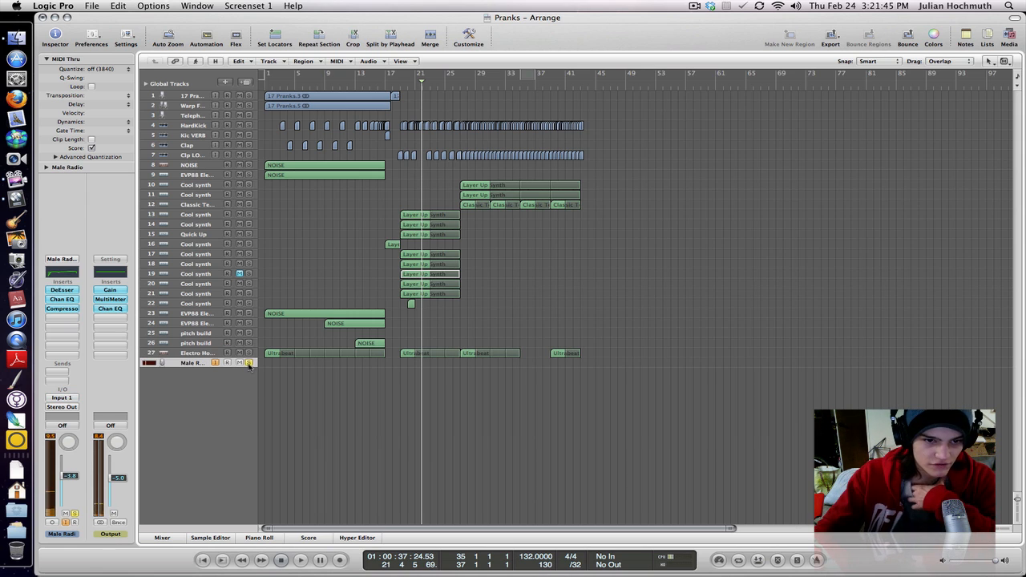
{"action": "left_click", "coordinate": [249, 363]}
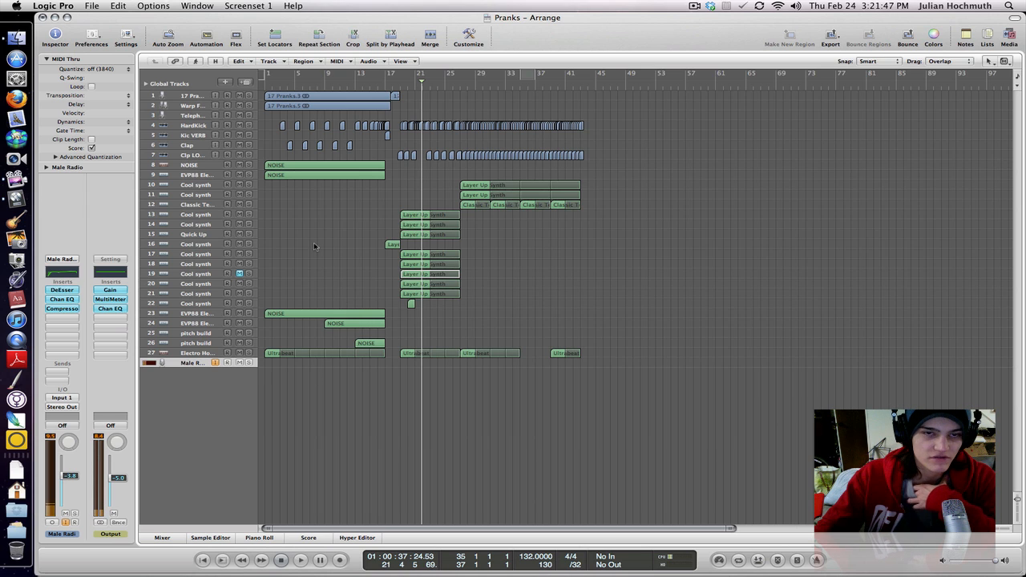